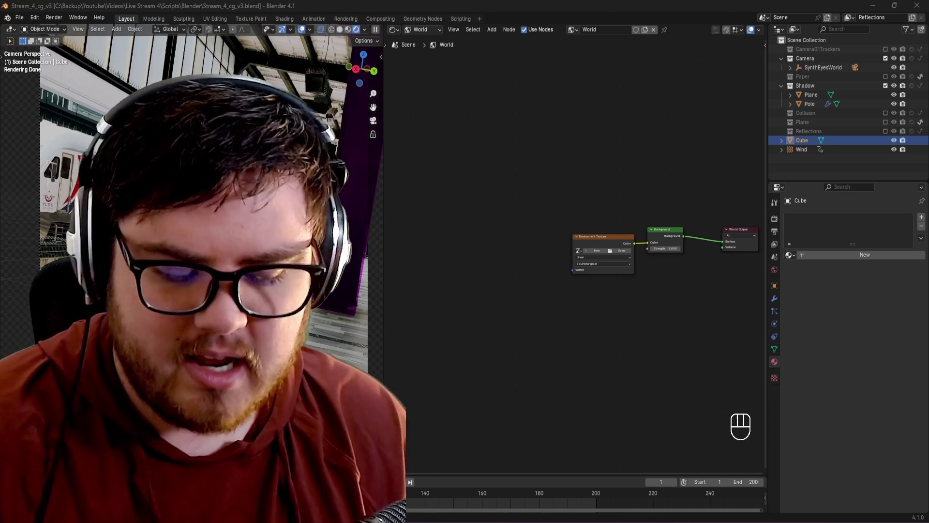
Select the magenta cube and pan the camera view to the left
click(443, 293)
shift+click(257, 319)
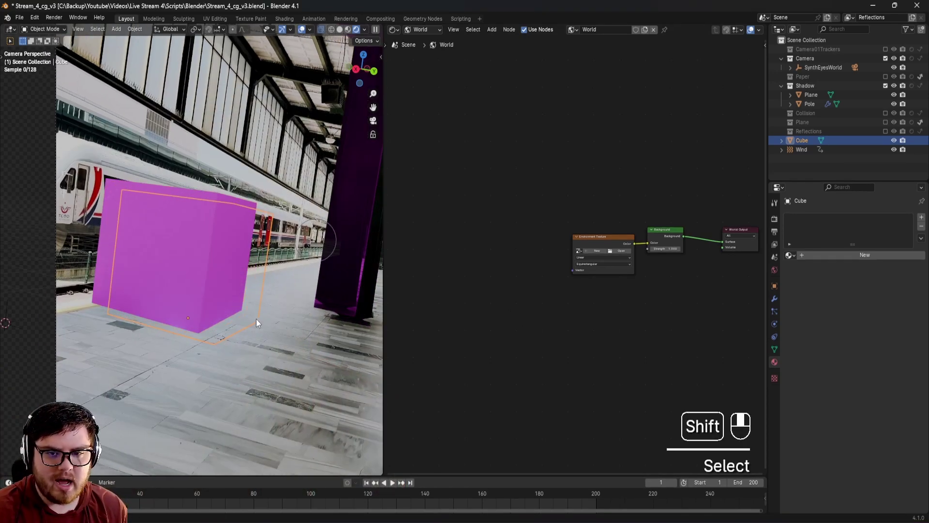
click(240, 330)
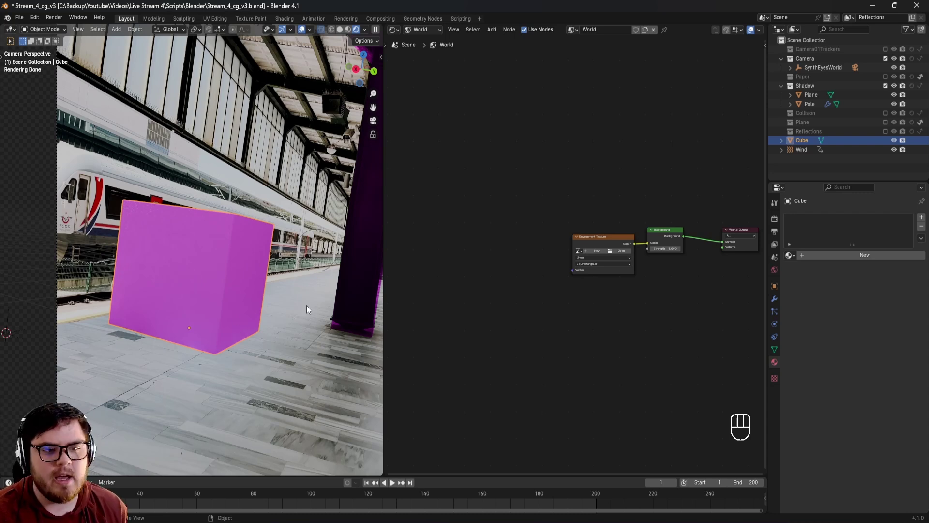
shift+middle_drag(307, 306, 278, 309)
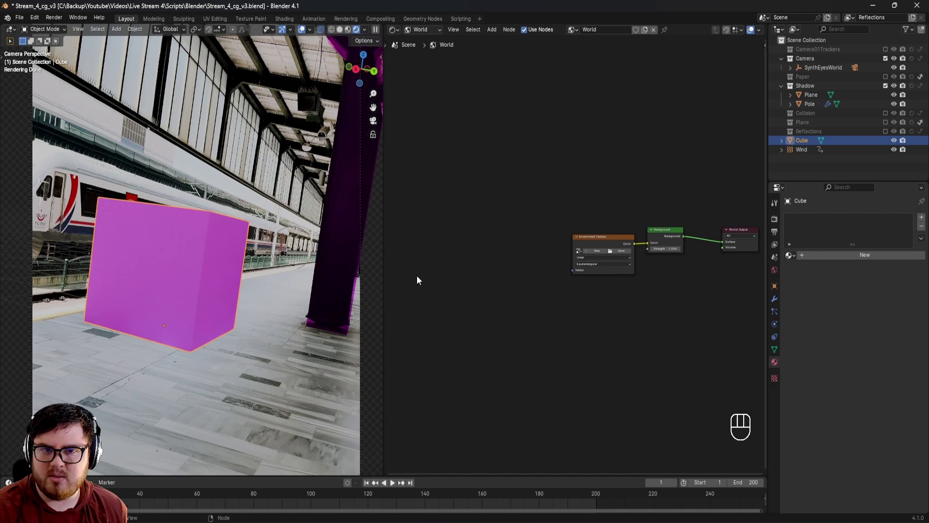
shift+middle_drag(286, 287, 280, 284)
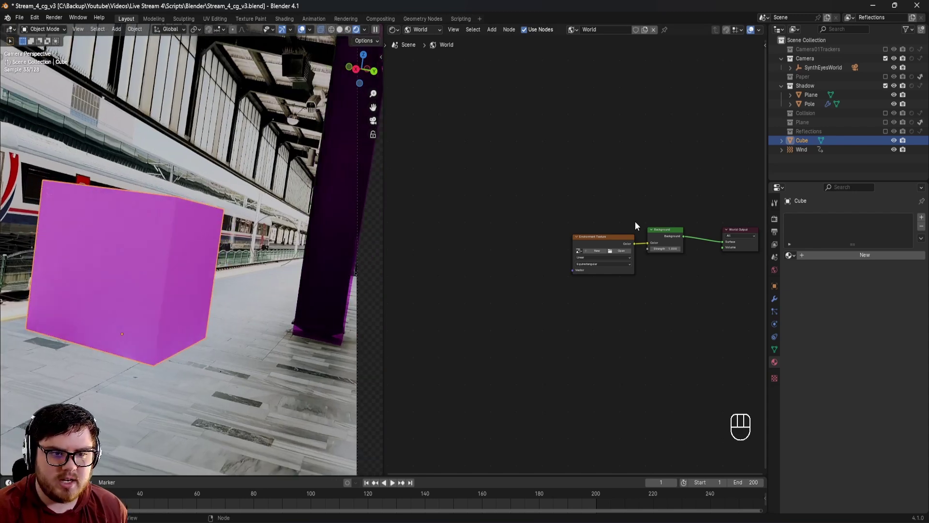
Enlarge and center the world node tree, then select the ground Plane carrying the footage
scroll(634, 221, up, 2)
middle_drag(634, 222, 560, 217)
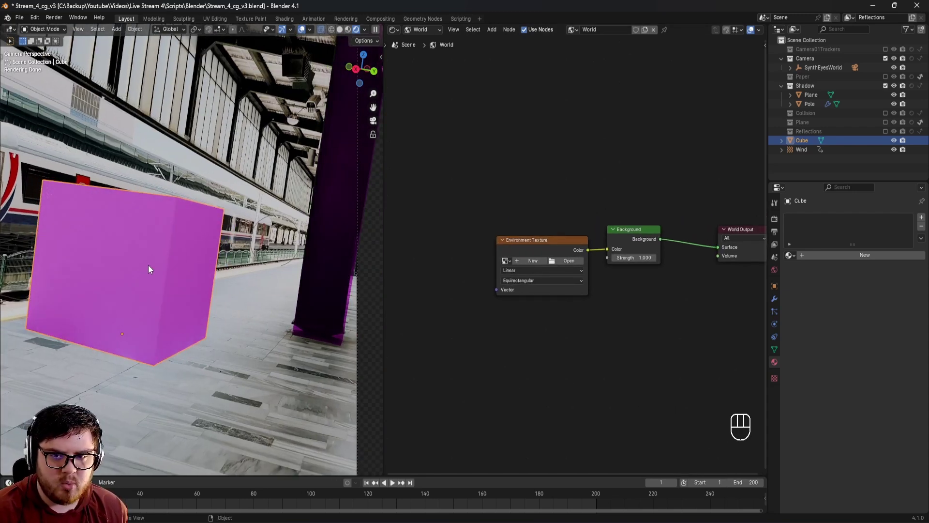
click(148, 266)
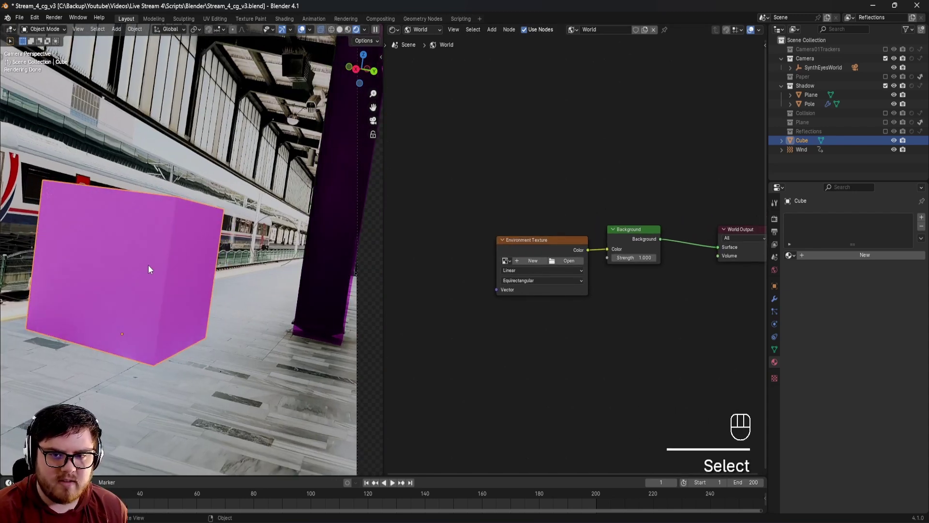
click(235, 305)
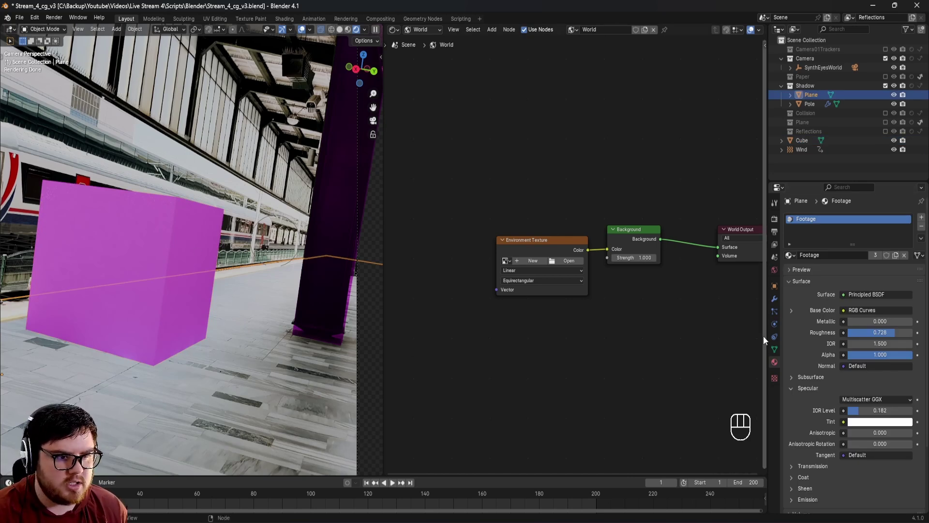
Switch the node editor from World to Object to show the Footage material nodes
click(774, 285)
scroll(850, 465, down, 5)
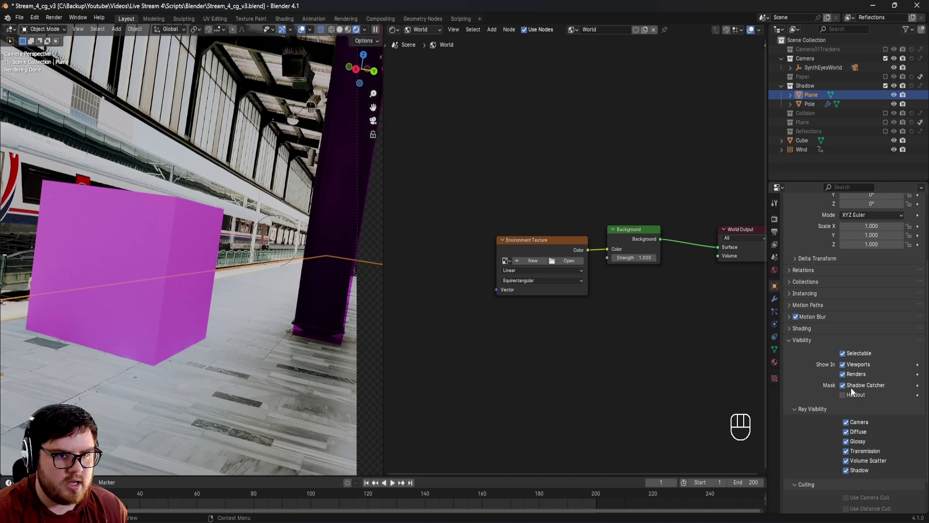
click(421, 29)
click(423, 50)
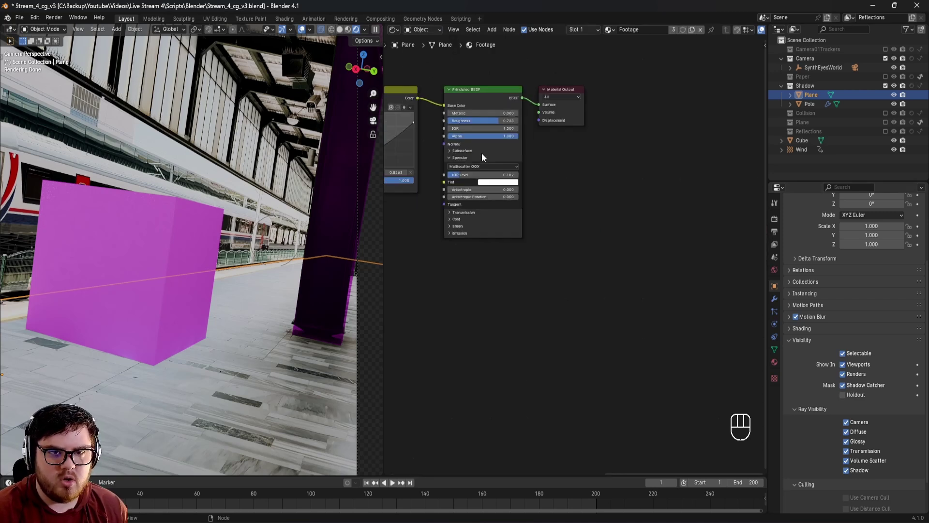
Inspect the footage image, Texture Coordinate and Principled BSDF nodes, panning to reveal them
scroll(550, 198, down, 3)
scroll(550, 199, up, 8)
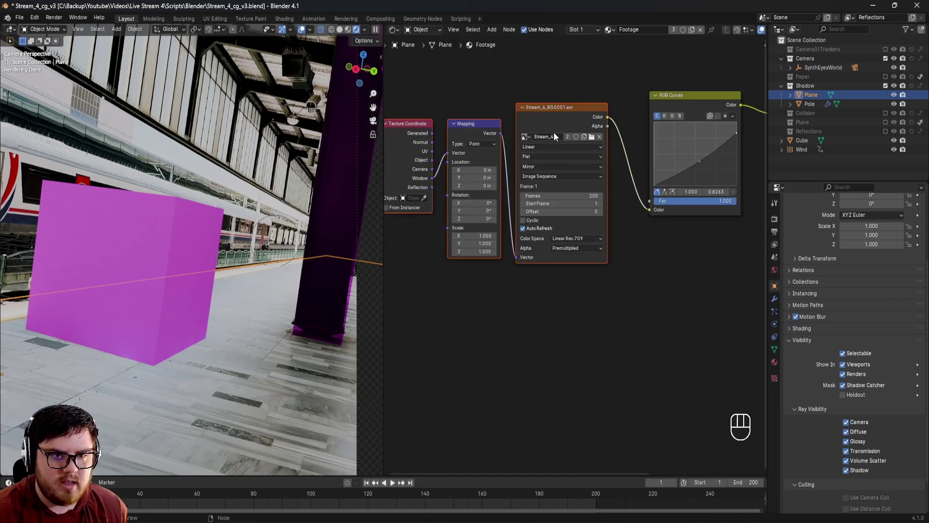
click(548, 94)
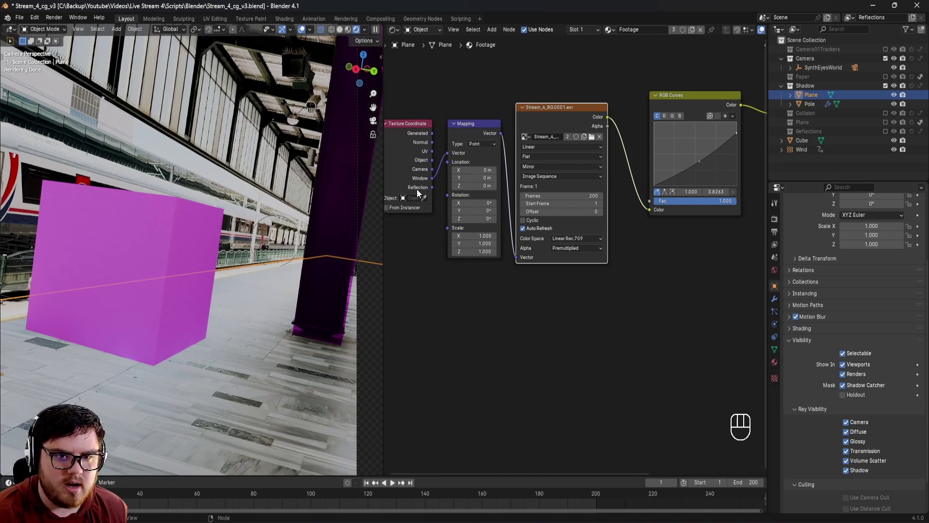
drag(428, 192, 429, 194)
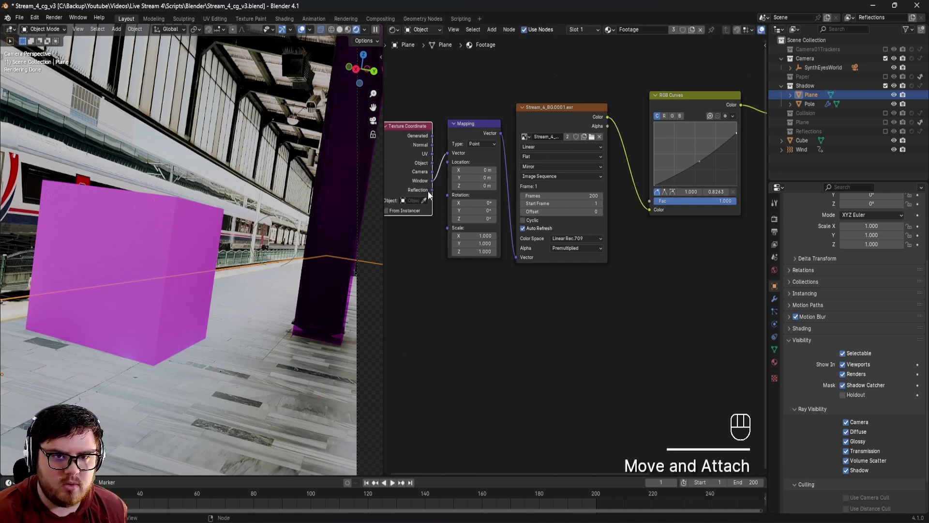
middle_drag(627, 317, 498, 369)
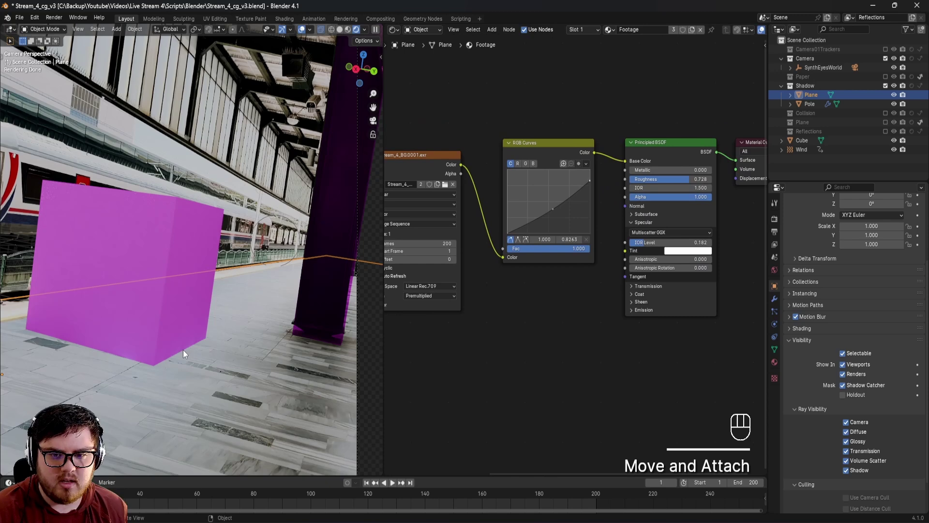
shift+middle_drag(239, 330, 256, 321)
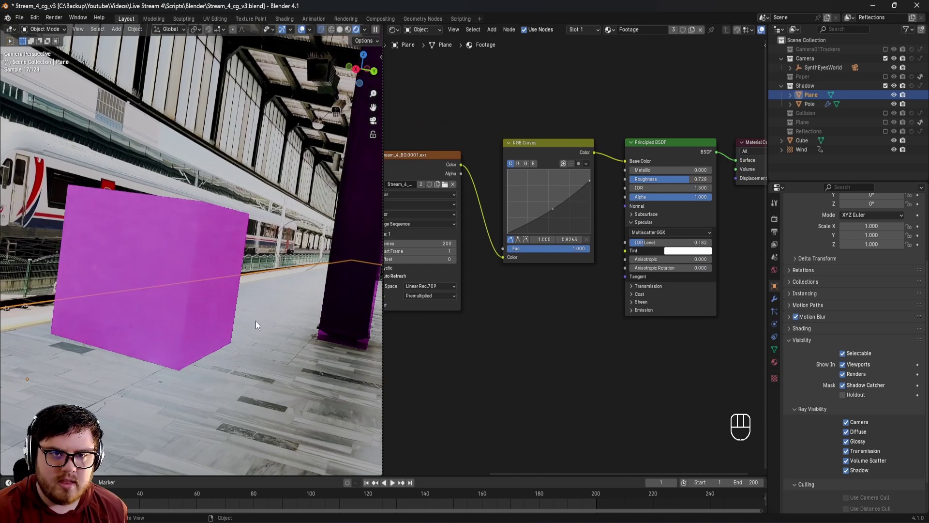
Switch the node editor back to World and bring its nodes into view
click(426, 33)
click(426, 59)
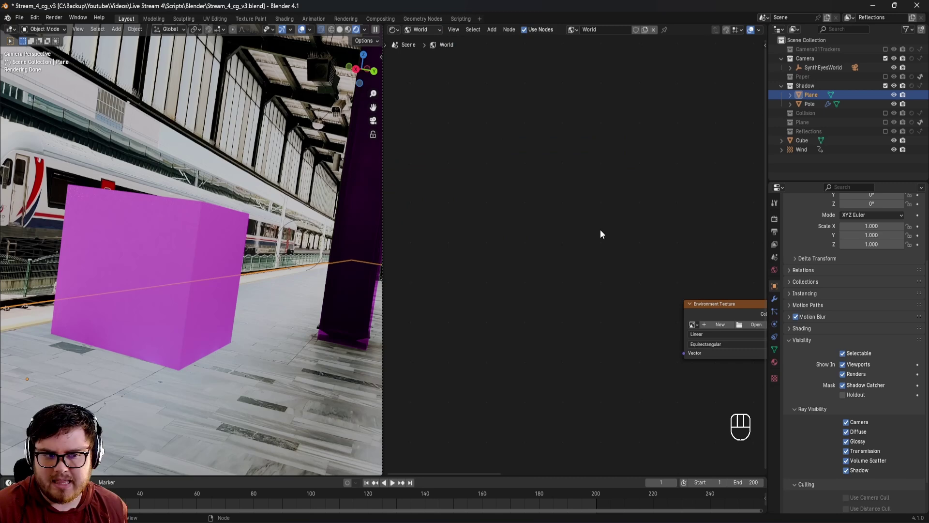
middle_drag(666, 264, 528, 250)
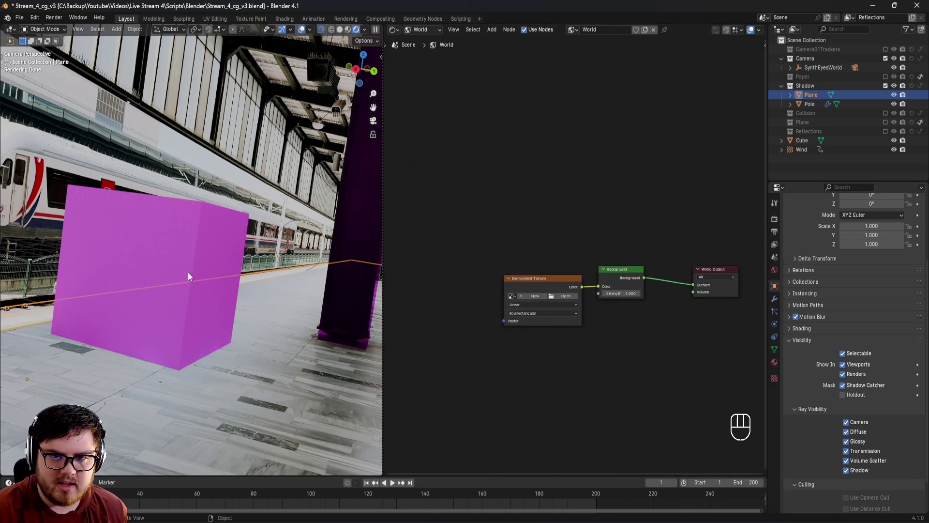
Pan and zoom the camera view to inspect the pole base, cube and train
shift+middle_drag(119, 283, 181, 263)
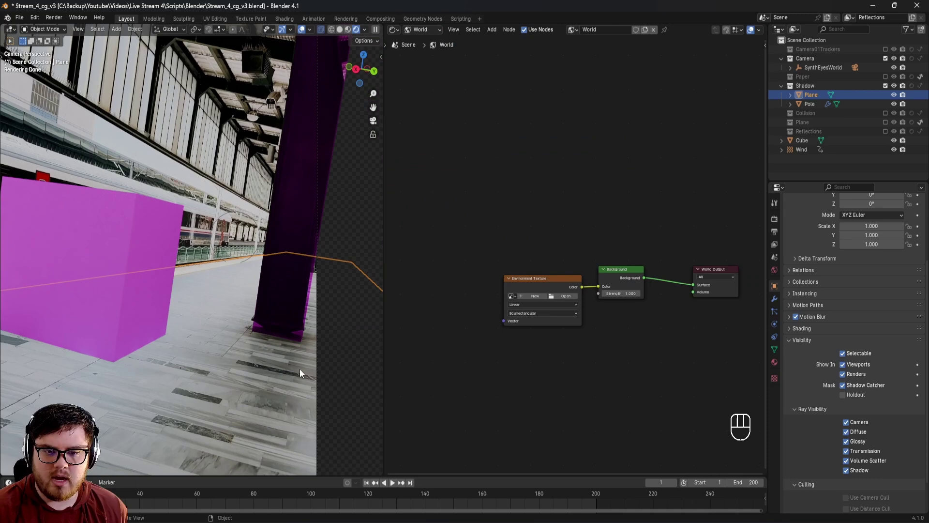
scroll(300, 369, up, 3)
shift+middle_drag(304, 344, 295, 347)
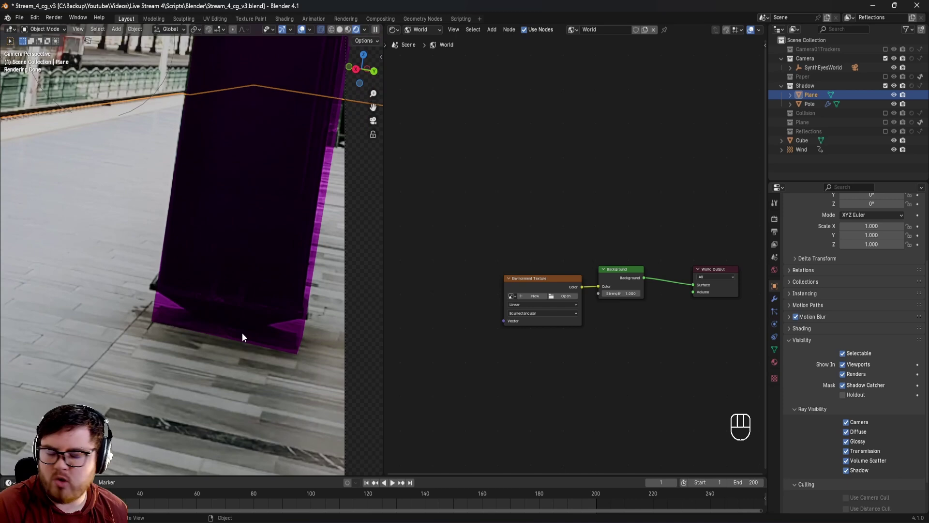
middle_drag(242, 333, 271, 358)
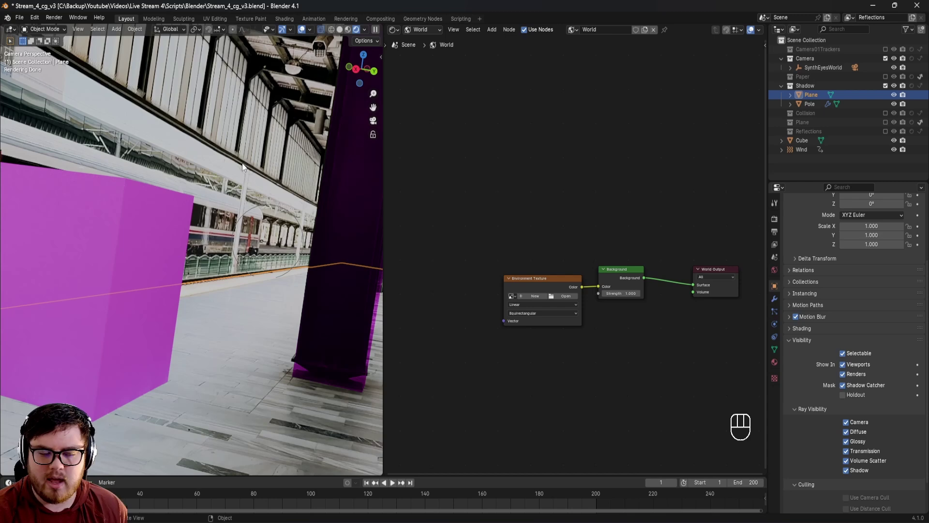
shift+middle_drag(242, 162, 315, 217)
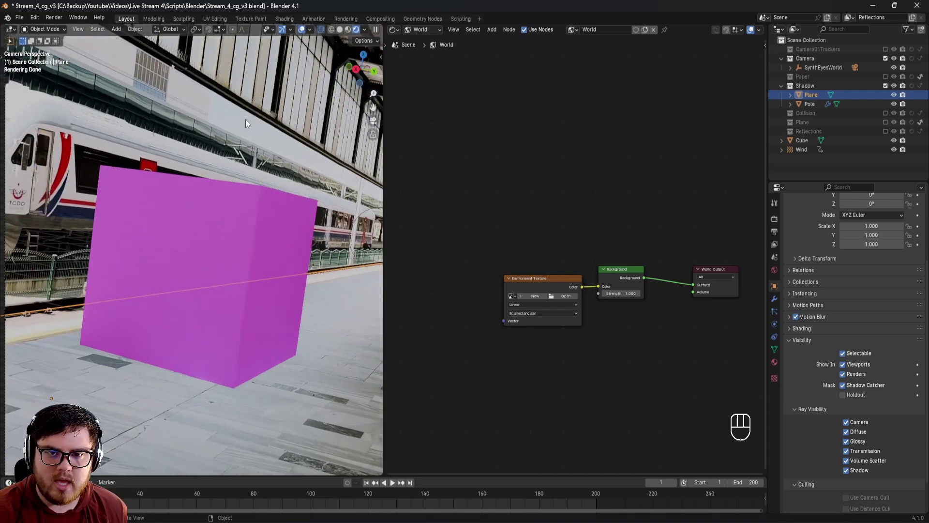
scroll(245, 119, up, 2)
scroll(236, 118, down, 3)
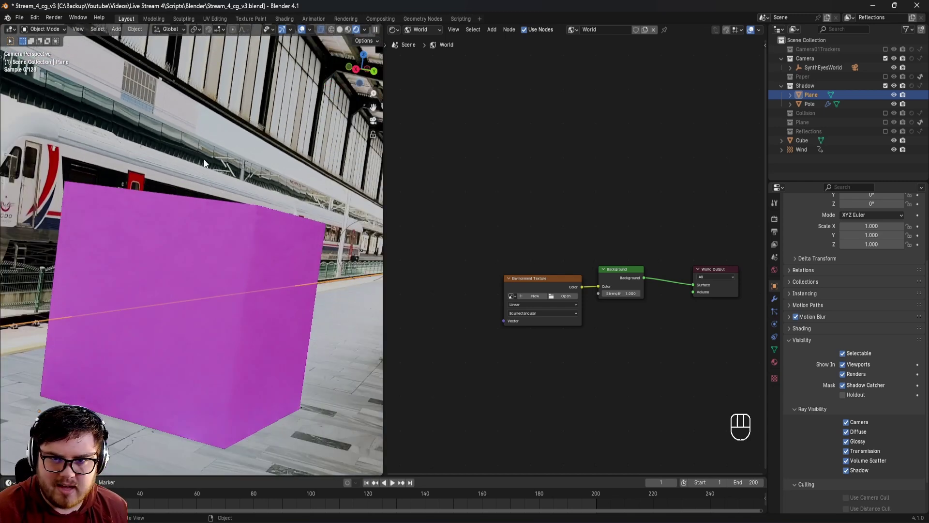
shift+middle_drag(223, 193, 245, 202)
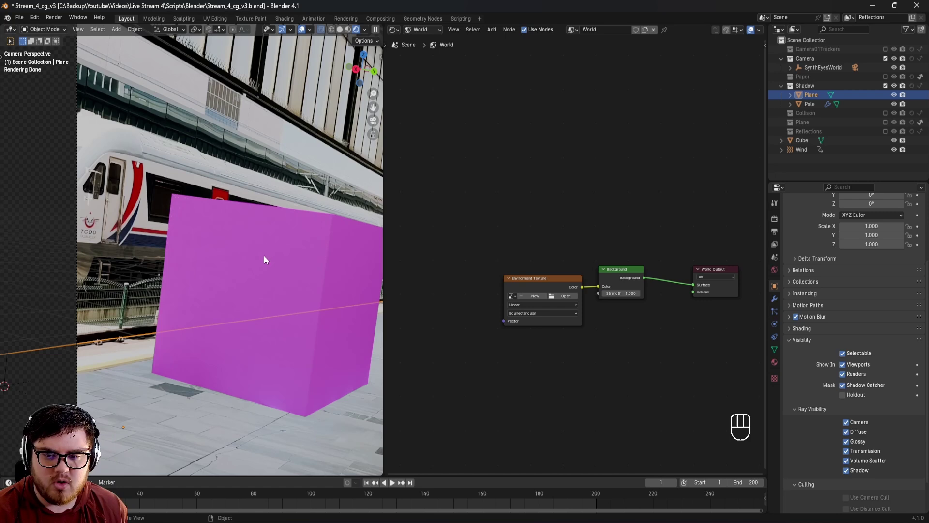
mouse_move(264, 260)
shift+middle_down()
mouse_move(279, 263)
mouse_move(256, 263)
shift+middle_up()
Go from the Poly Haven homepage to its HDRI listings
key(alt+Tab)
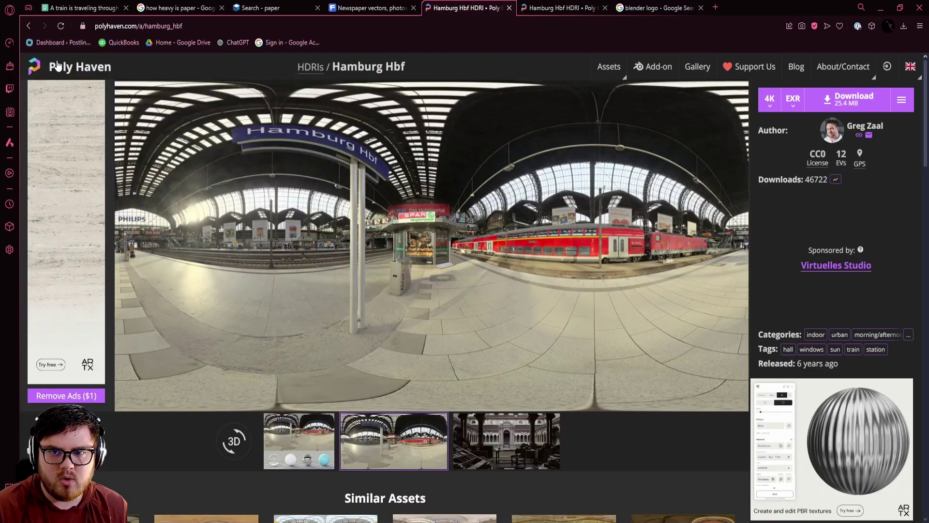
click(57, 66)
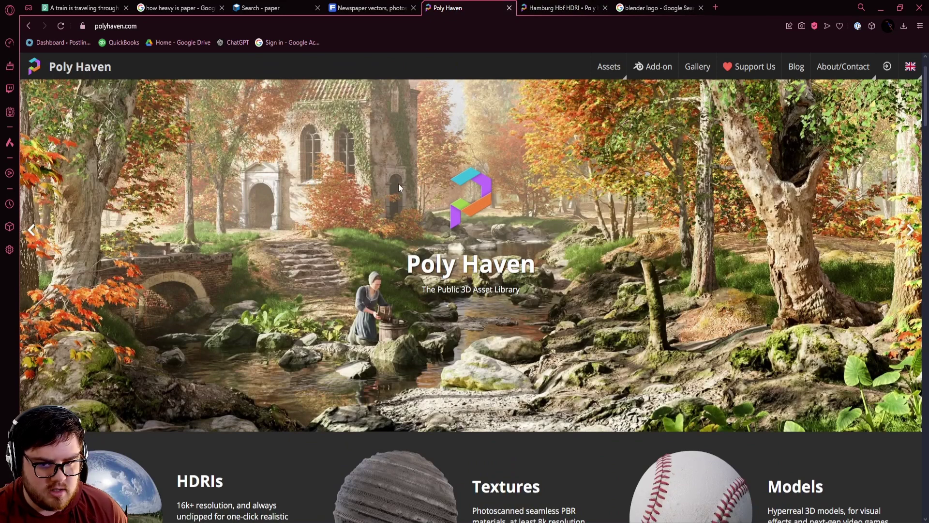
scroll(399, 184, down, 3)
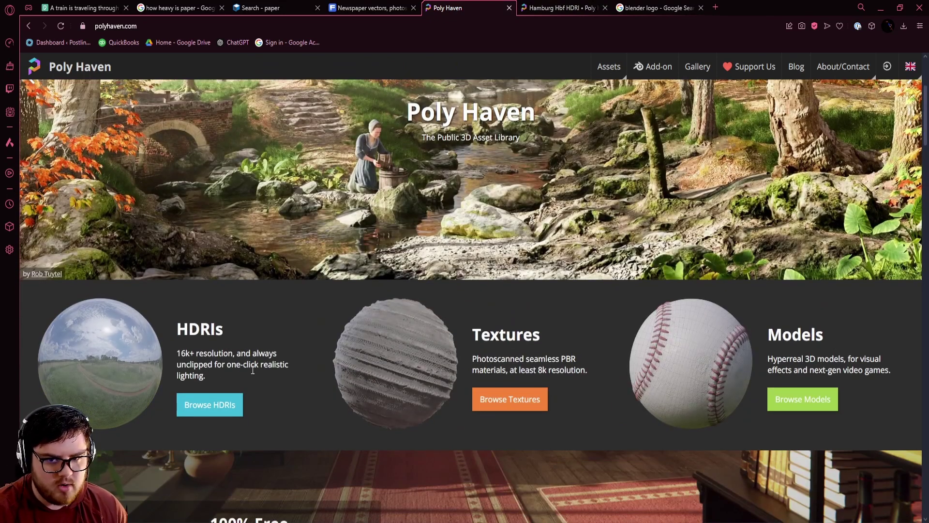
click(210, 404)
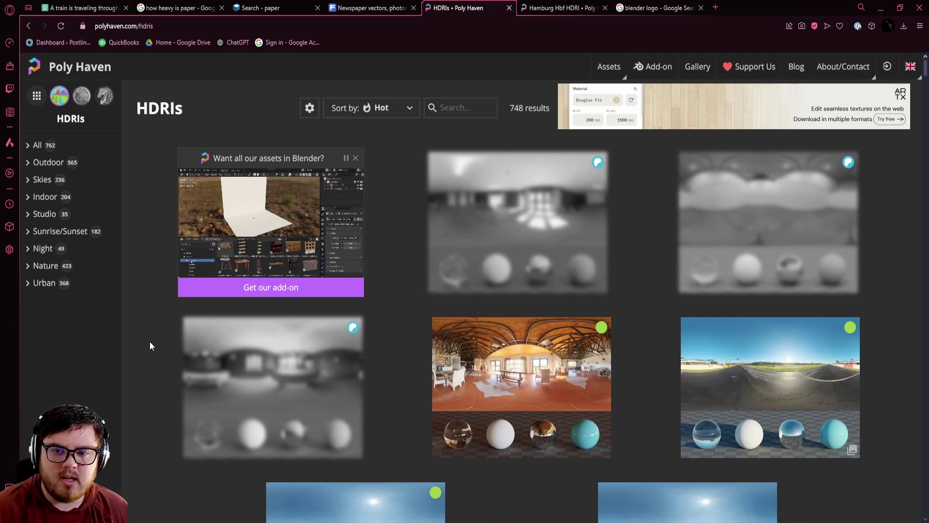
Filter HDRIs to Indoor > Urban > Overcast and scroll through the 10 results
click(43, 198)
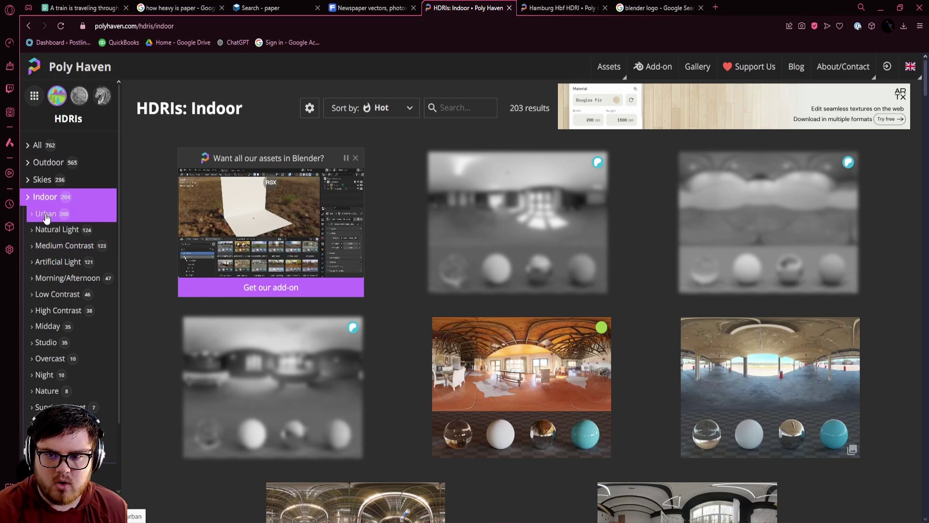
click(44, 213)
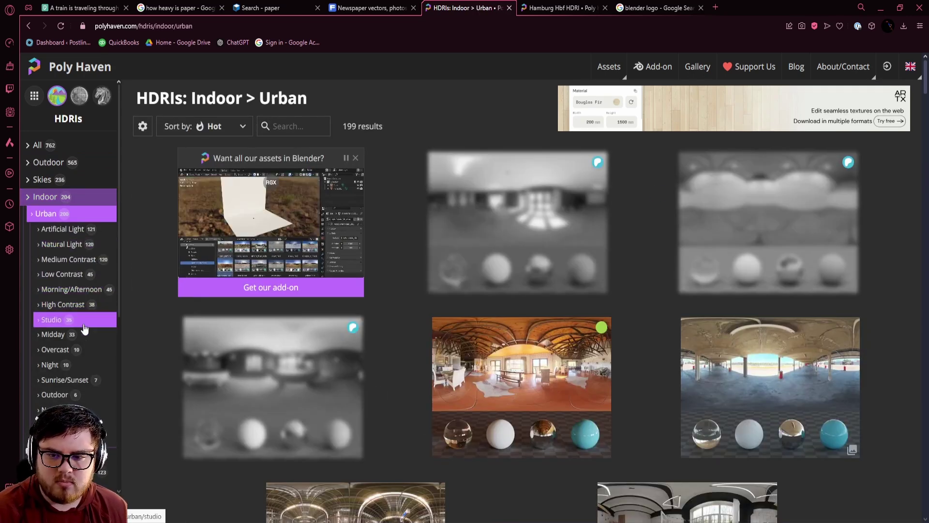
scroll(73, 339, down, 1)
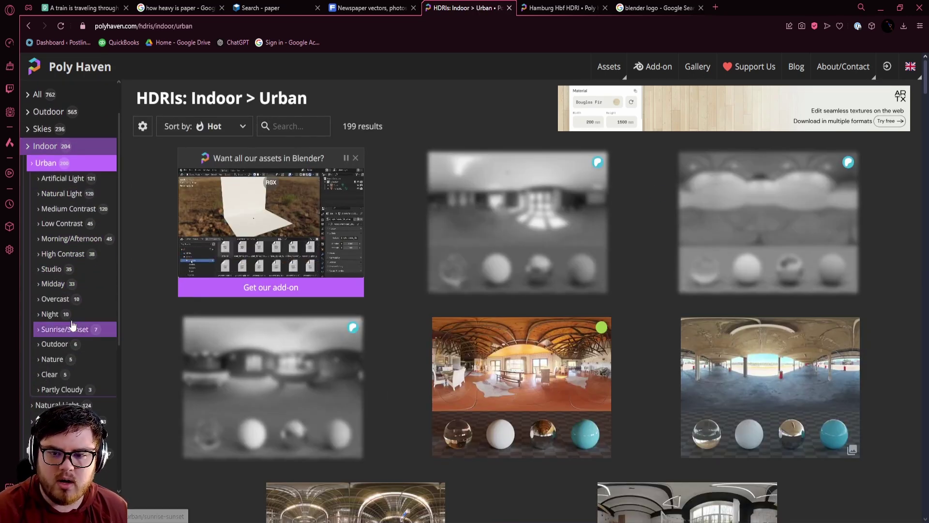
click(56, 298)
scroll(551, 209, down, 9)
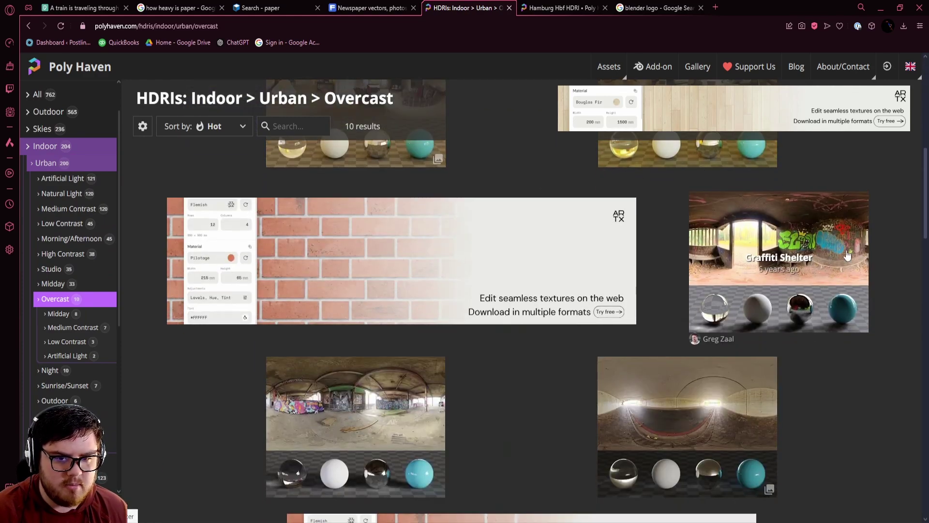
scroll(678, 252, down, 6)
scroll(563, 268, up, 5)
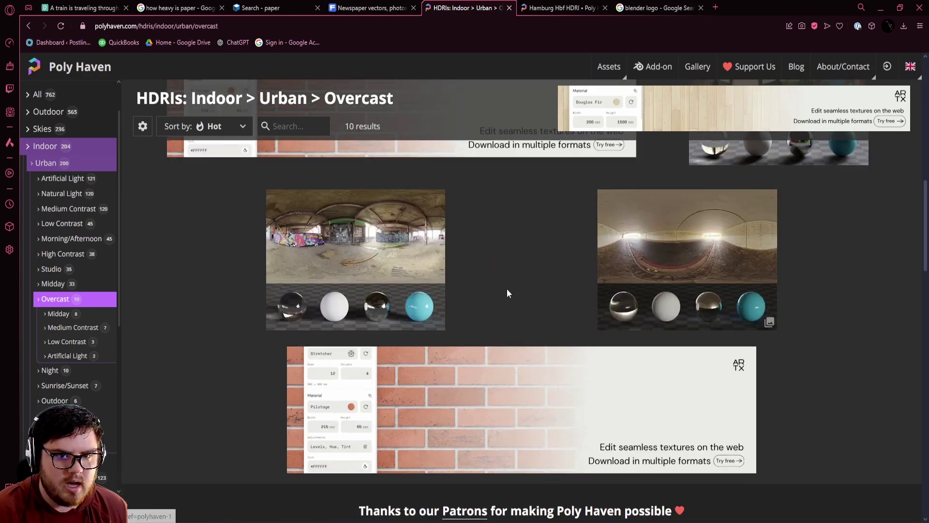
scroll(385, 367, up, 3)
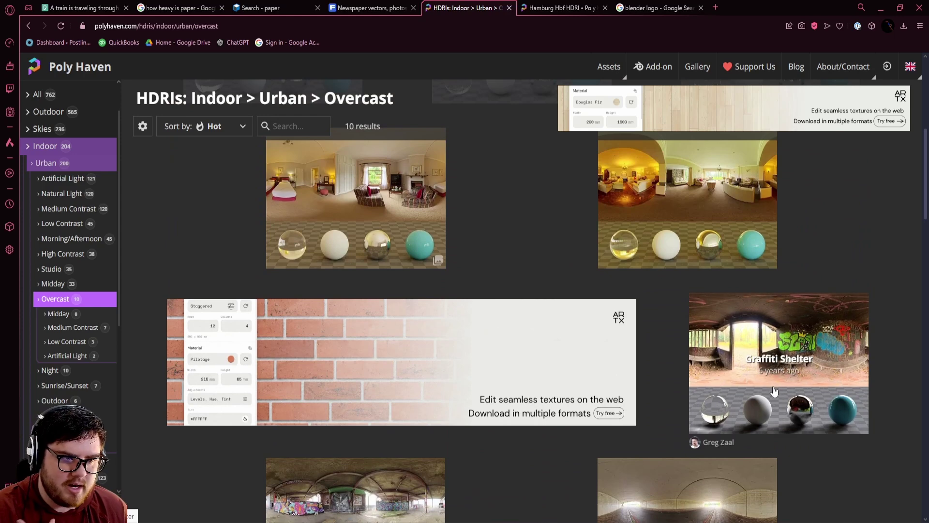
scroll(657, 287, up, 4)
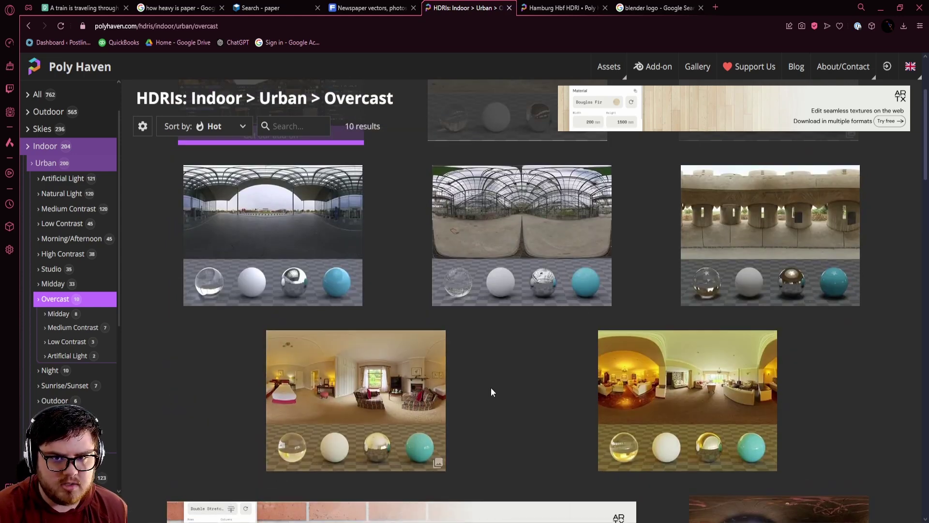
scroll(492, 390, up, 3)
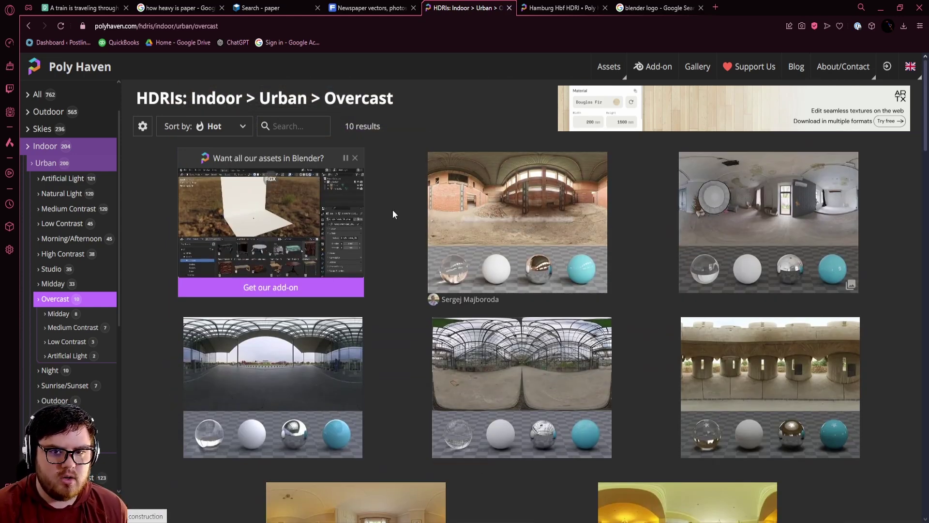
Search all HDRIs for 'train', open Hamburg Hbf, and show its sphere preview
click(309, 130)
text(train)
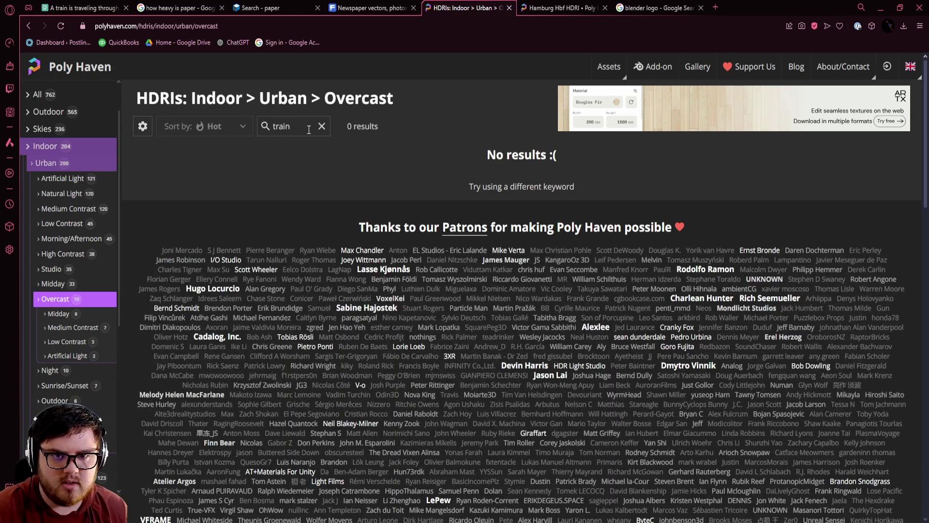
click(37, 94)
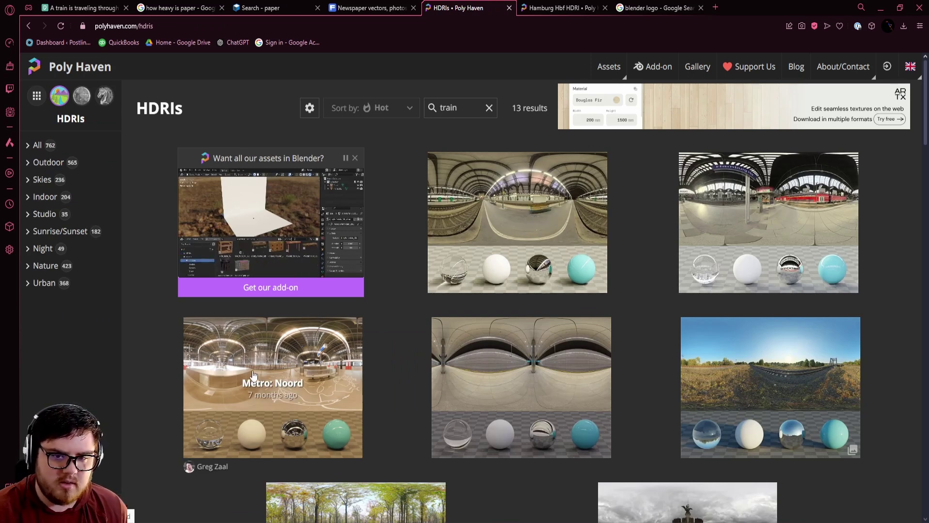
scroll(347, 387, down, 2)
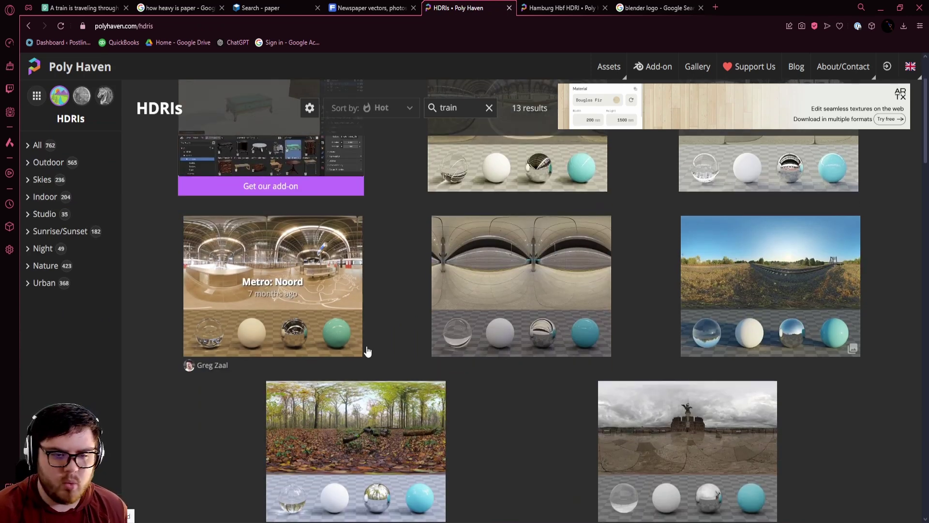
scroll(556, 395, up, 2)
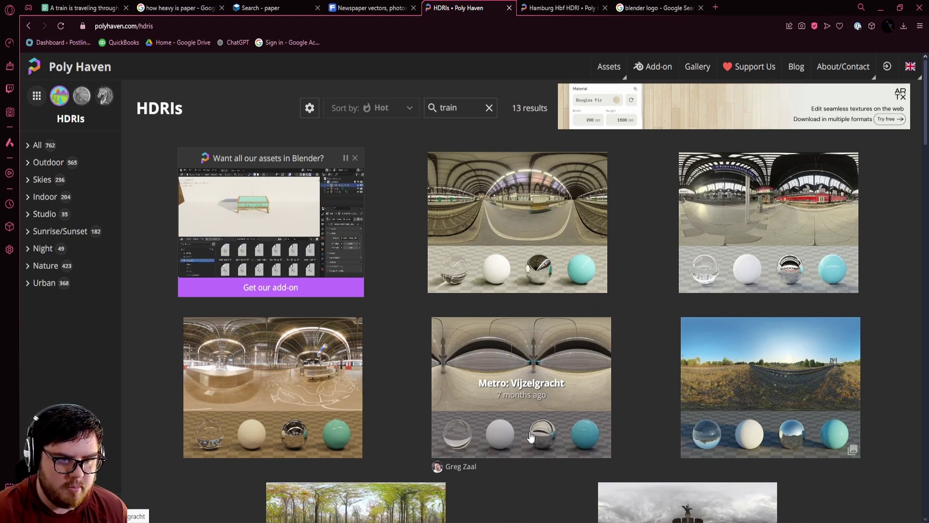
click(785, 221)
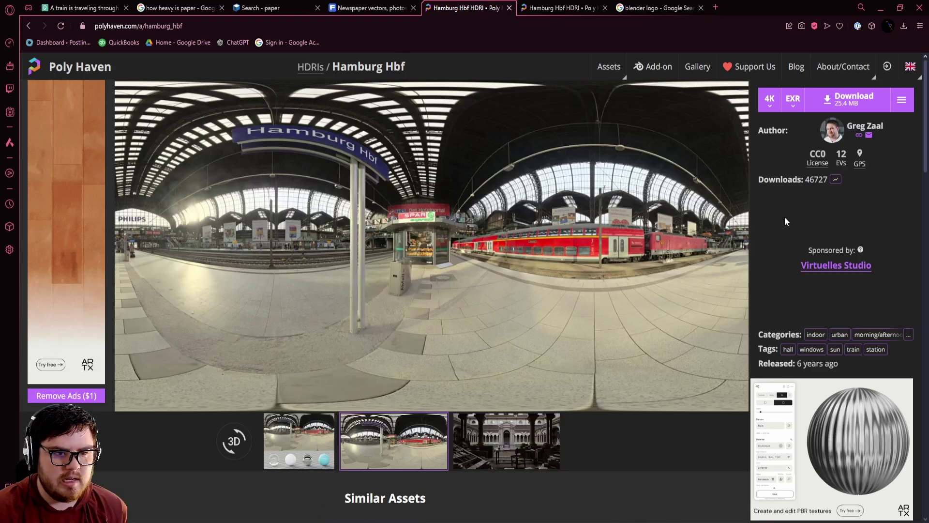
click(299, 443)
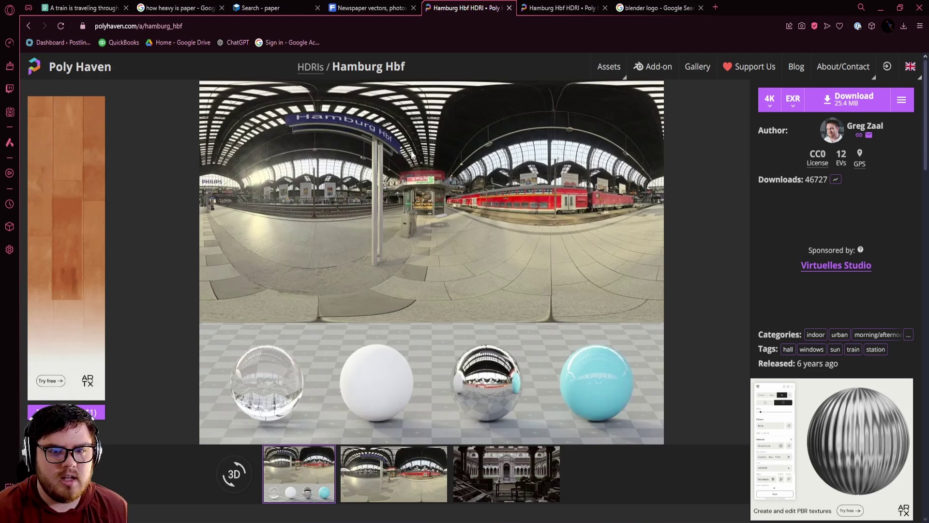
Load hamburg_hbf_4k.exr from Assets\Images into the world's Environment Texture node
click(878, 8)
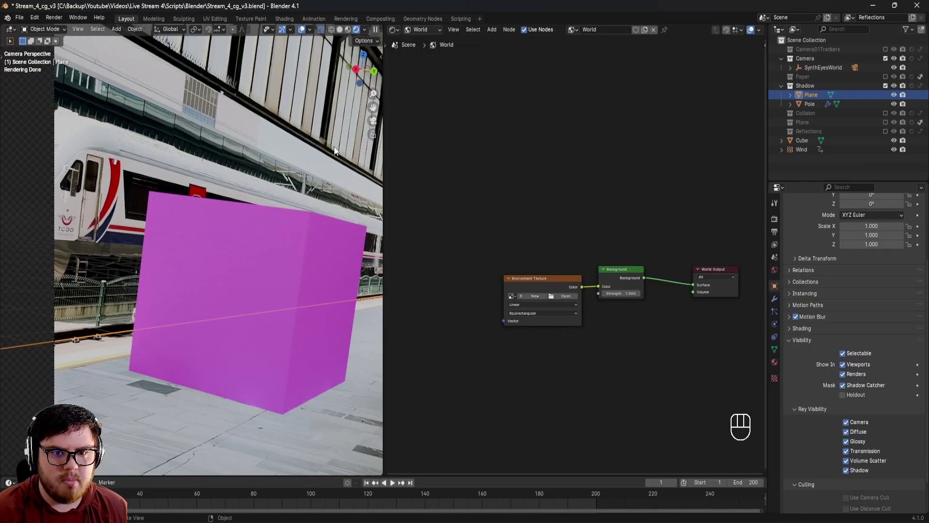
key(alt+Tab)
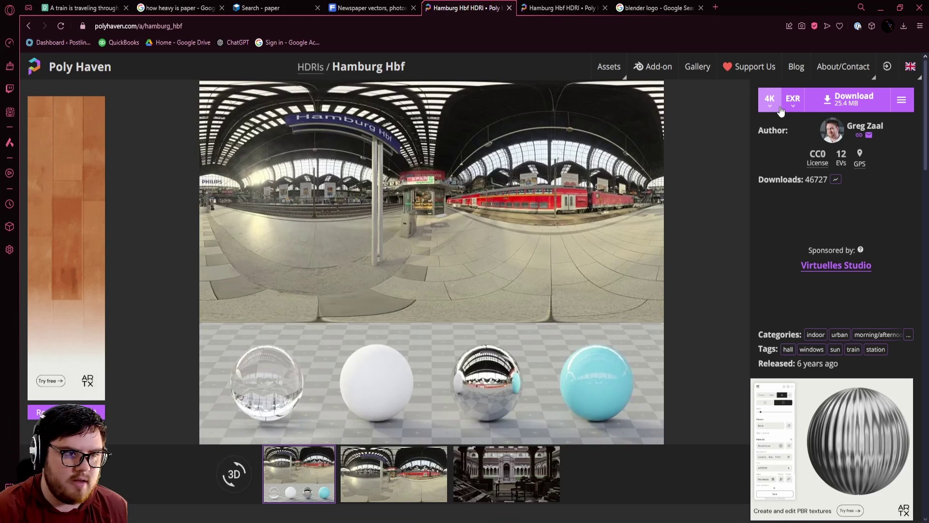
click(880, 8)
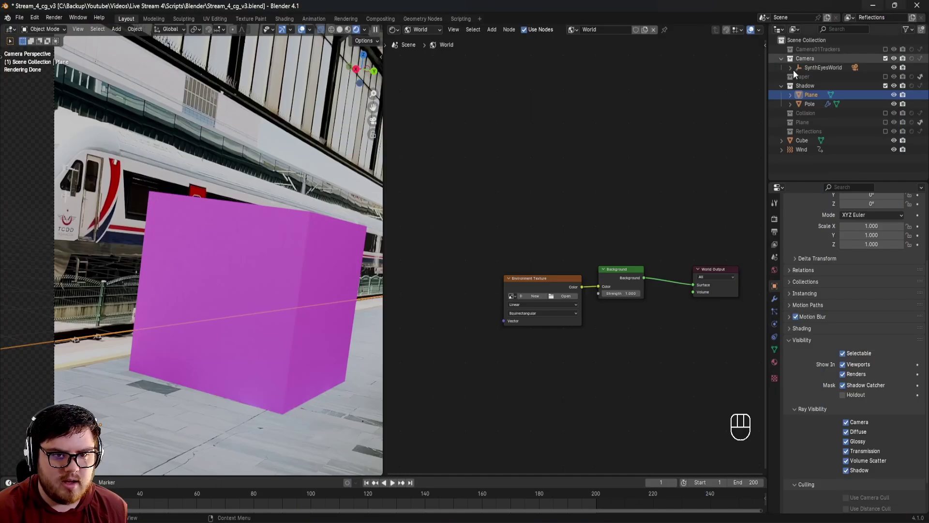
click(564, 293)
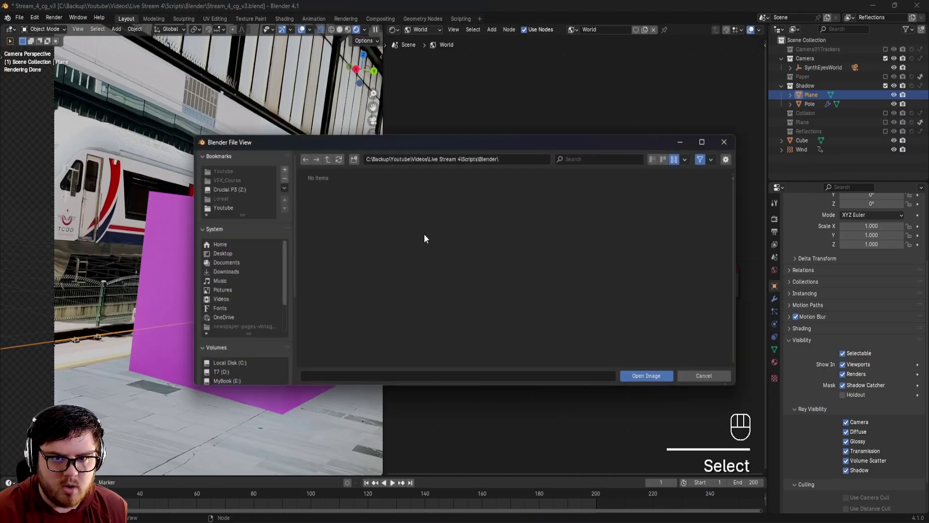
click(215, 190)
double_click(327, 198)
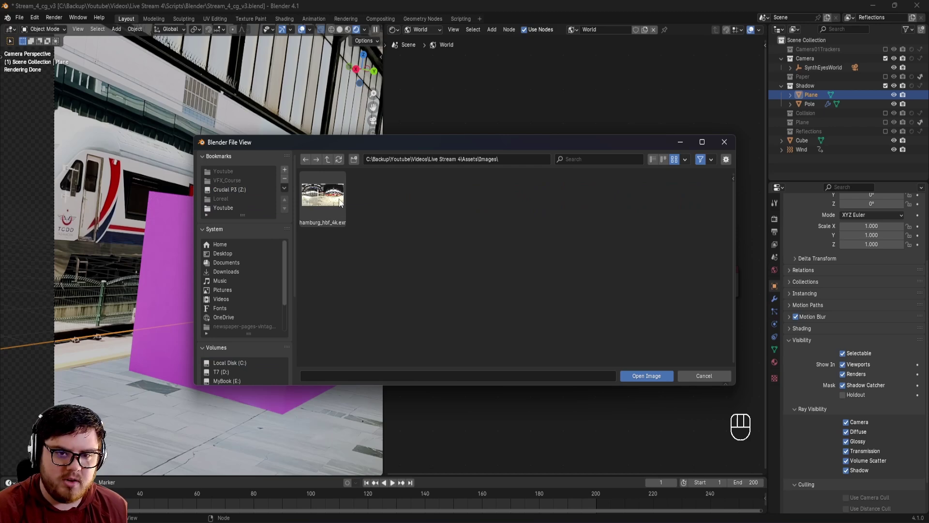
click(333, 204)
click(637, 374)
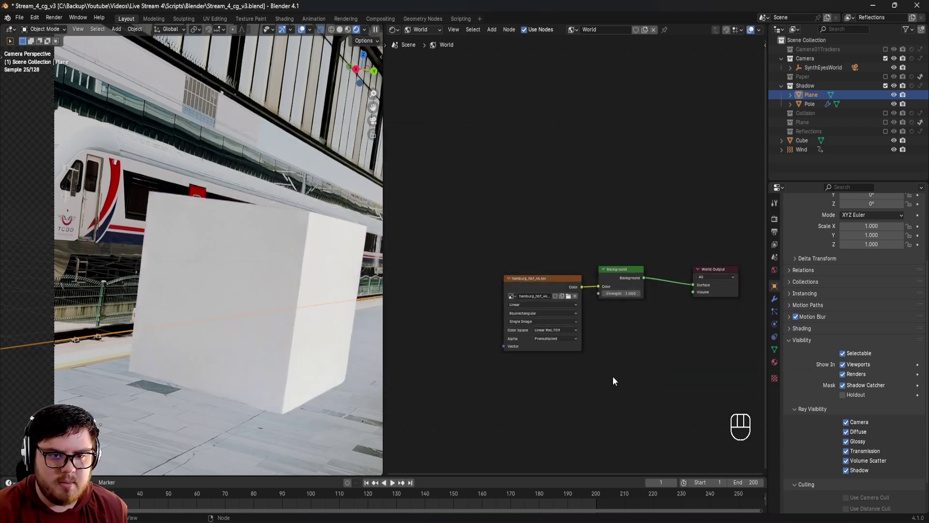
shift+middle_drag(236, 365, 201, 335)
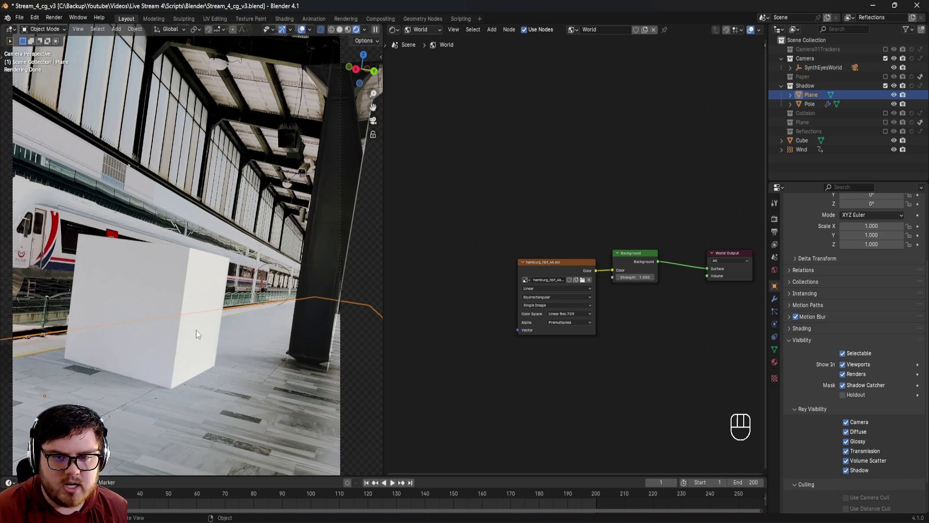
scroll(196, 330, up, 2)
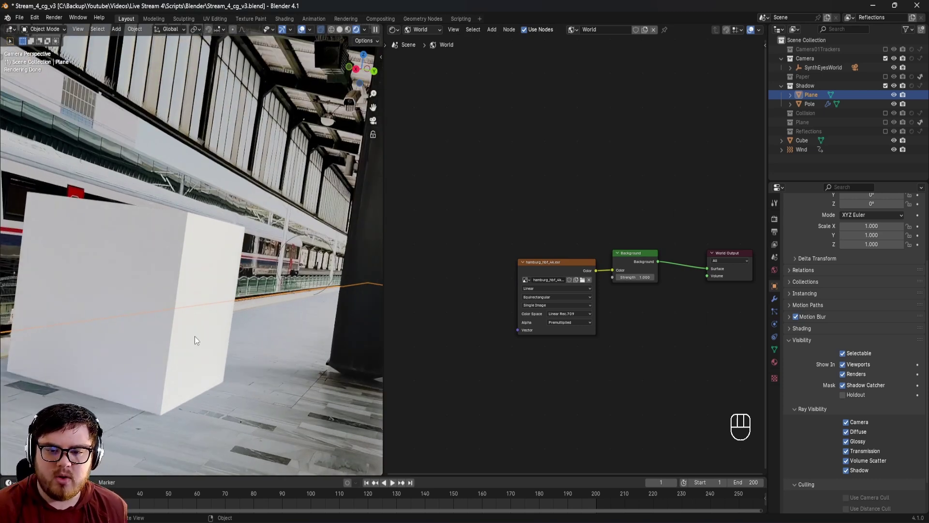
shift+middle_drag(194, 336, 140, 399)
shift+middle_drag(237, 405, 192, 389)
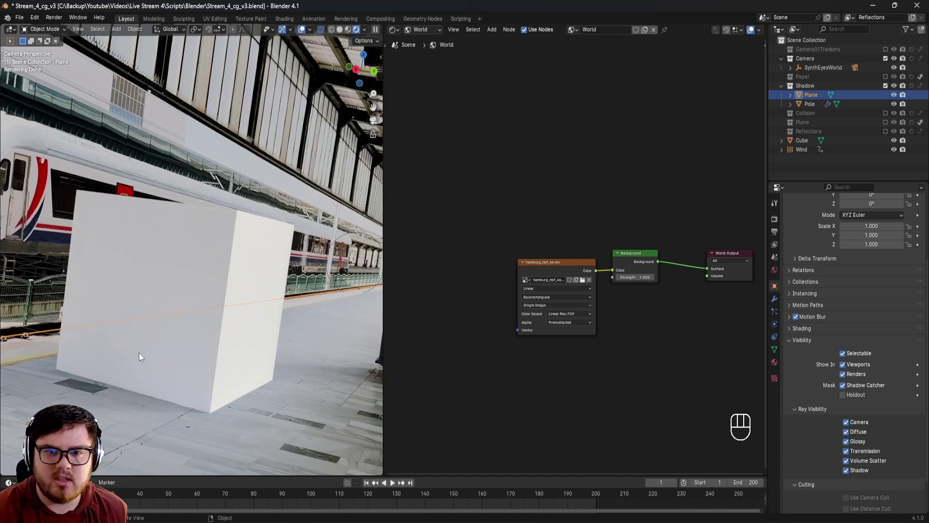
click(37, 18)
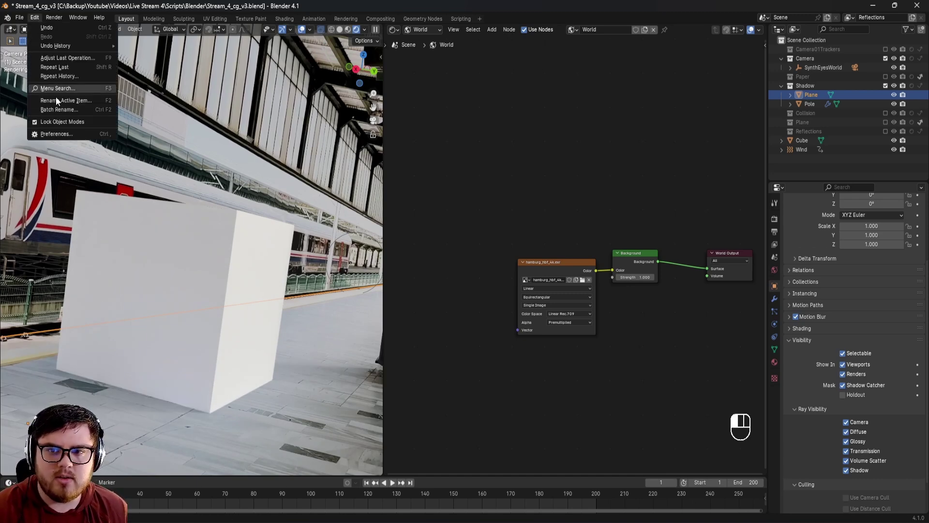
click(51, 134)
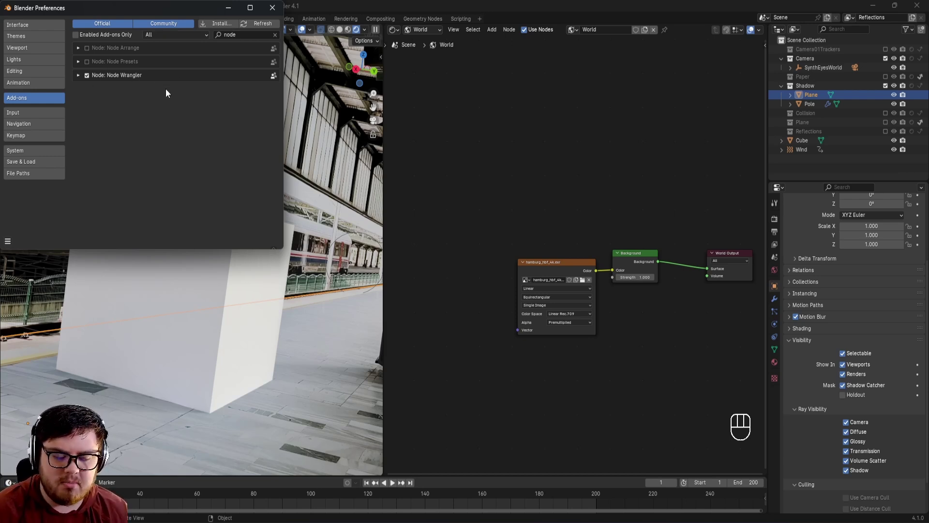
click(271, 8)
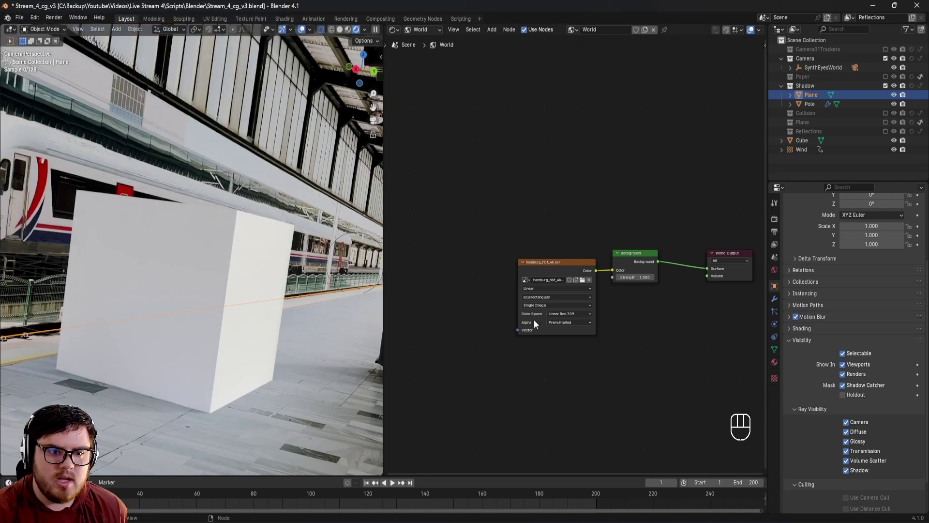
Add Texture Coordinate and Mapping nodes to the Environment Texture with Ctrl+T
click(540, 268)
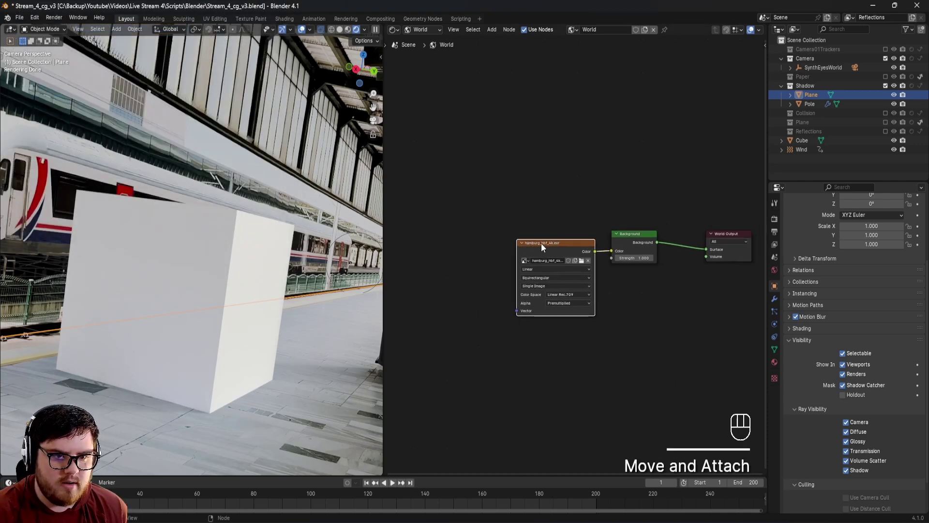
scroll(541, 243, up, 2)
key(ctrl+t)
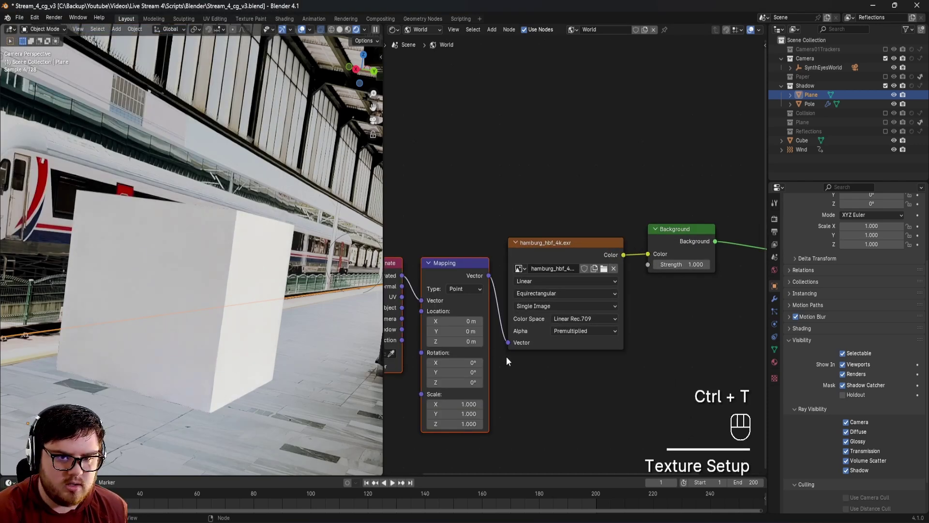
middle_drag(459, 334, 555, 276)
middle_drag(680, 346, 670, 289)
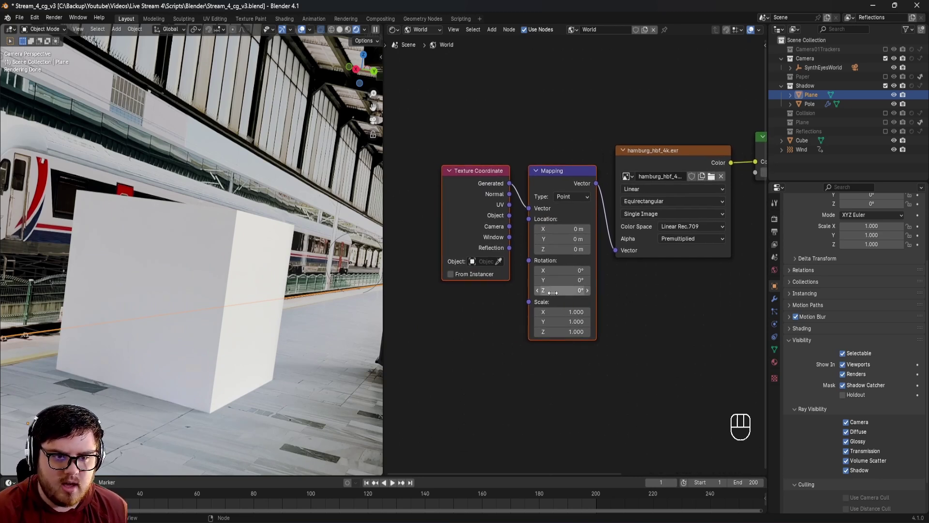
scroll(553, 292, up, 2)
Rotate the HDRI 237° around Z, check the camera view, and save the file
mouse_move(553, 293)
mouse_down()
mouse_move(605, 293)
mouse_move(565, 298)
mouse_up()
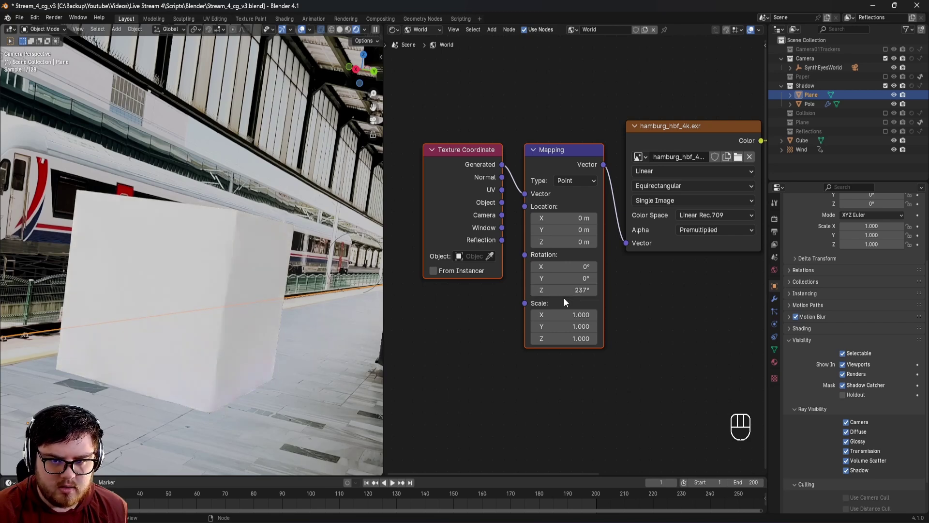
shift+middle_drag(301, 381, 243, 342)
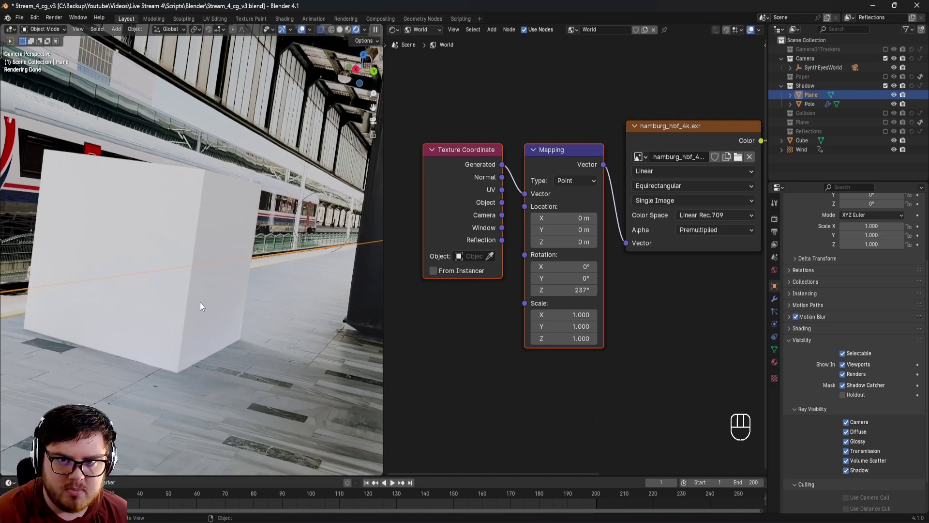
key(ctrl+s)
shift+middle_drag(199, 302, 280, 274)
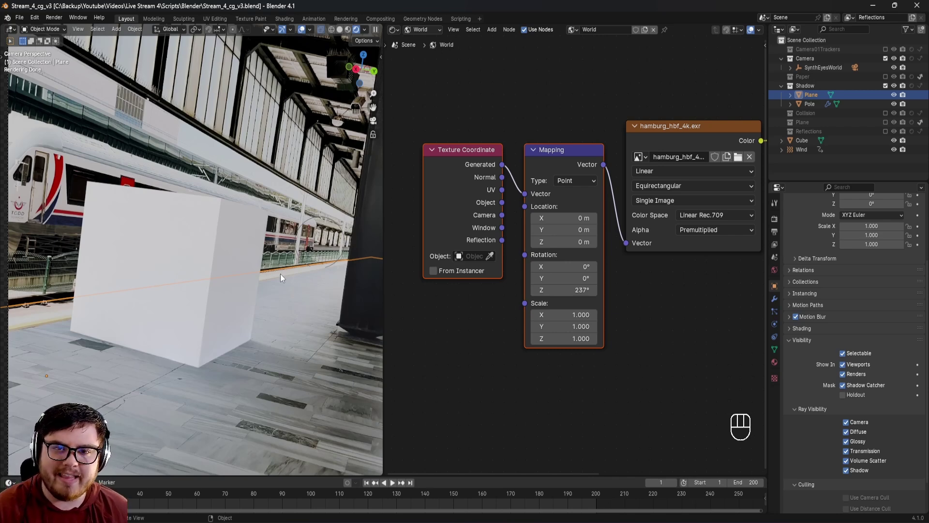
shift+middle_drag(277, 274, 199, 262)
Replace the white cube with a new UV sphere
click(198, 315)
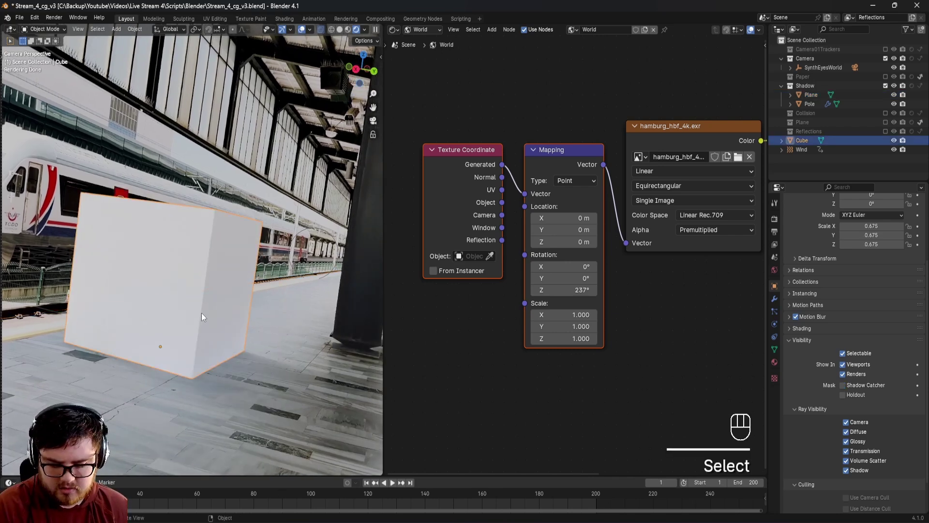
key(Delete)
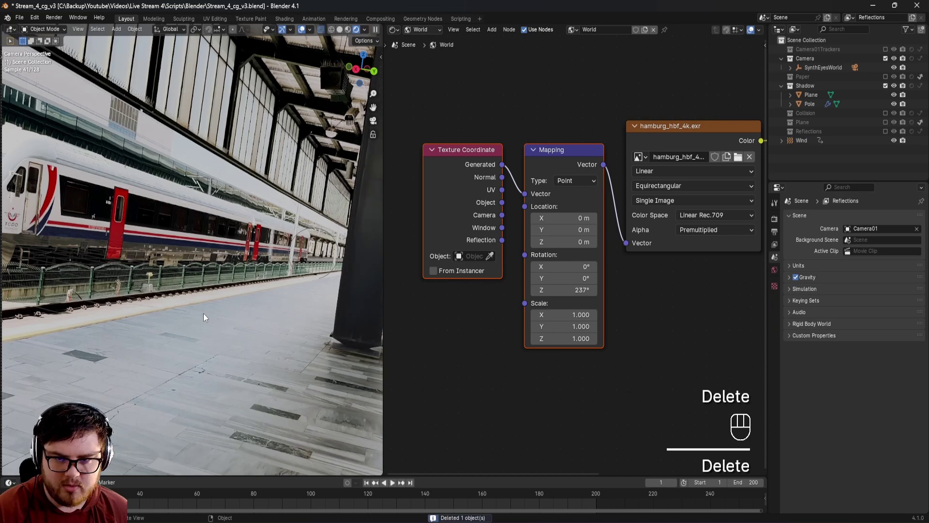
shift+middle_drag(204, 312, 190, 309)
key(shift+a)
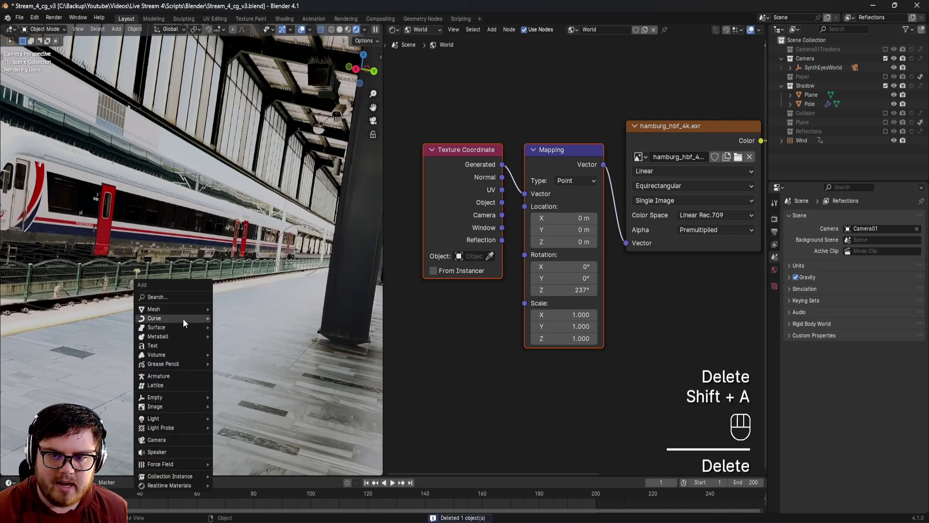
mouse_move(165, 310)
click(238, 124)
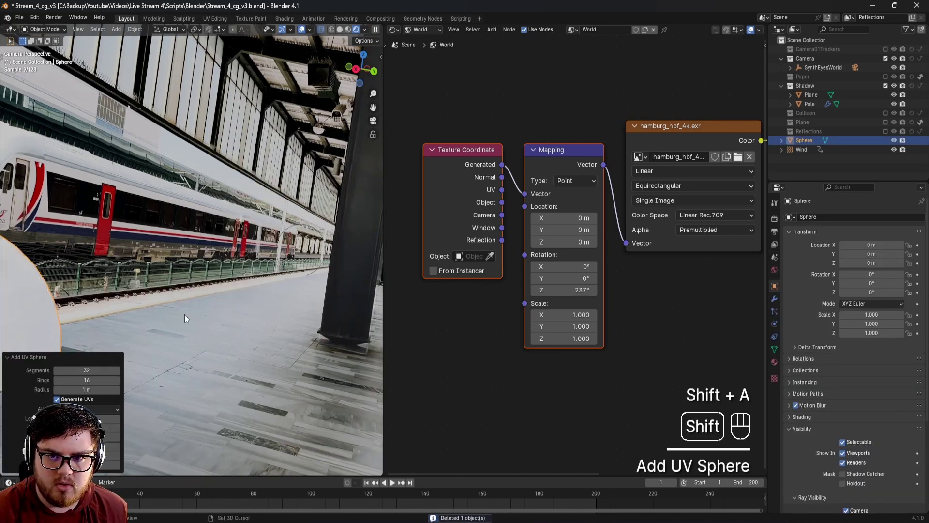
scroll(298, 260, up, 2)
In Edit Mode, lift all the sphere's vertices so it rests on its origin
key(Tab)
key(a)
key(g)
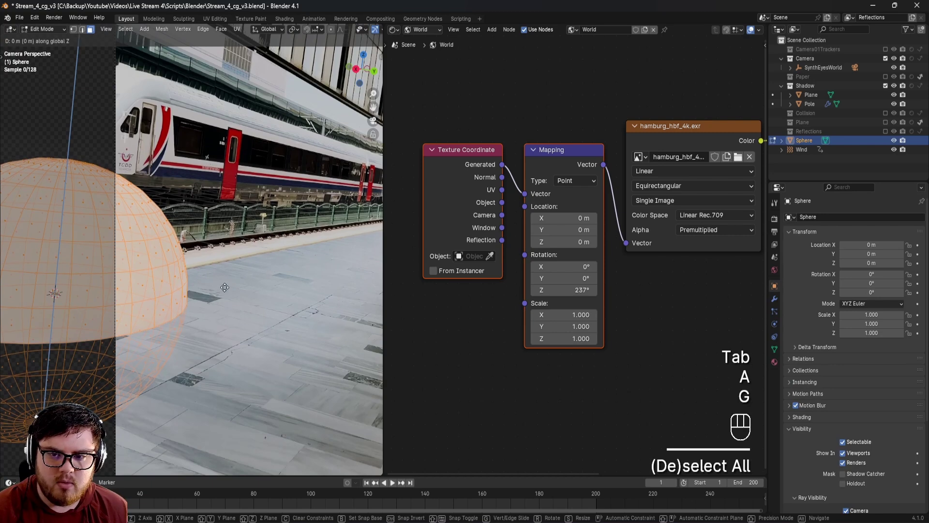
click(219, 230)
key(Tab)
shift+middle_drag(219, 230, 213, 242)
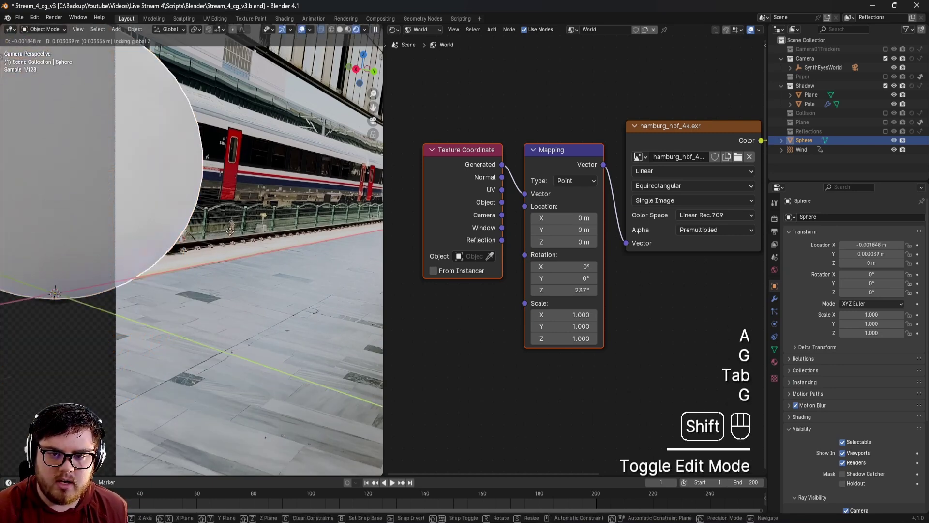
Move the sphere onto the platform near the pole
key(g)
click(311, 262)
shift+middle_drag(311, 261, 153, 284)
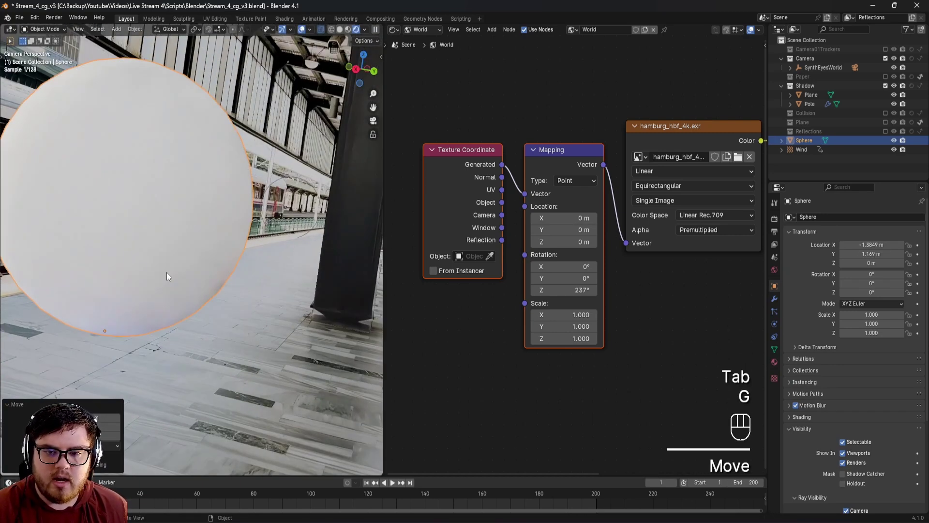
scroll(190, 283, up, 1)
Shade the sphere smooth and reframe the view on it
right_click(190, 283)
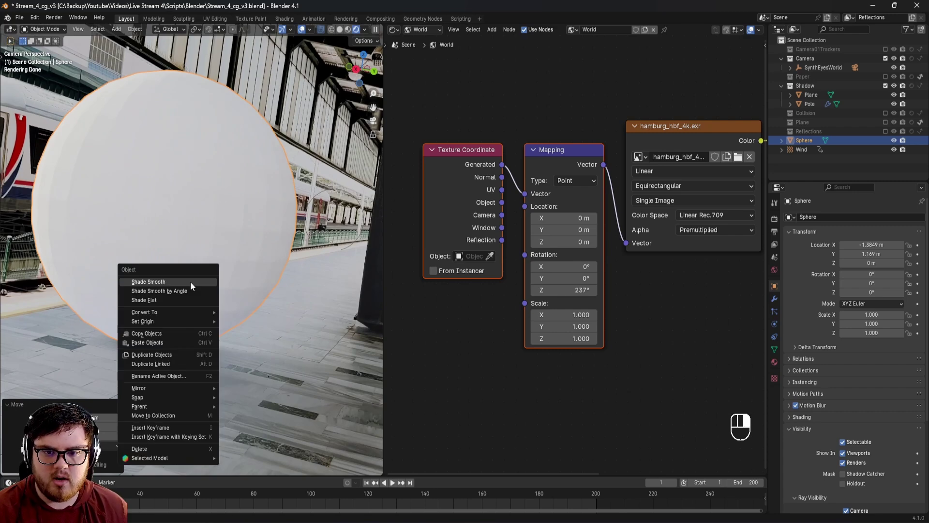
click(189, 281)
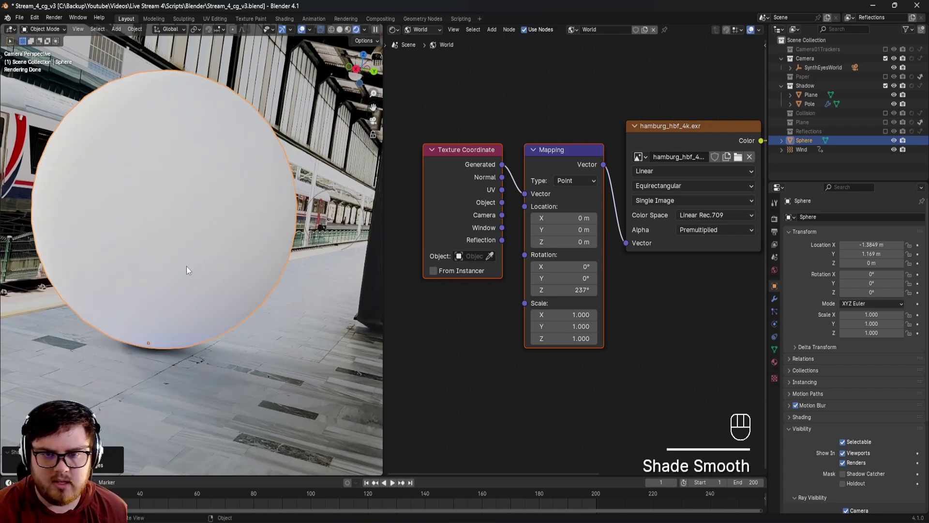
shift+middle_drag(231, 265, 251, 217)
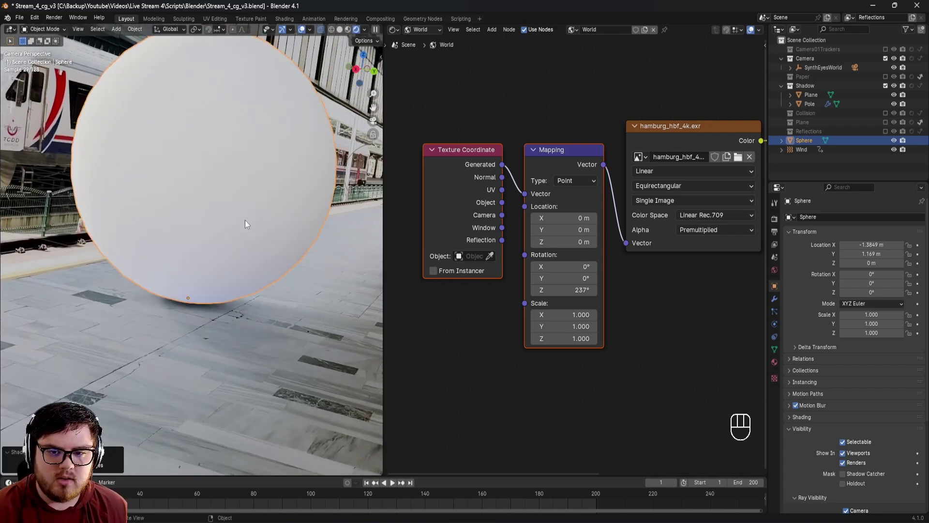
scroll(195, 298, up, 2)
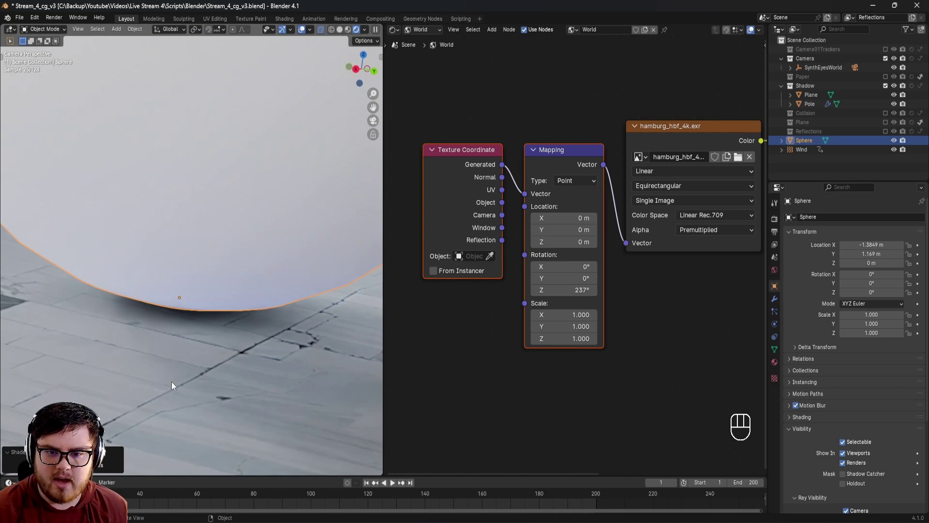
click(171, 381)
scroll(252, 352, down, 3)
ctrl+middle_drag(274, 348, 222, 342)
scroll(219, 359, up, 2)
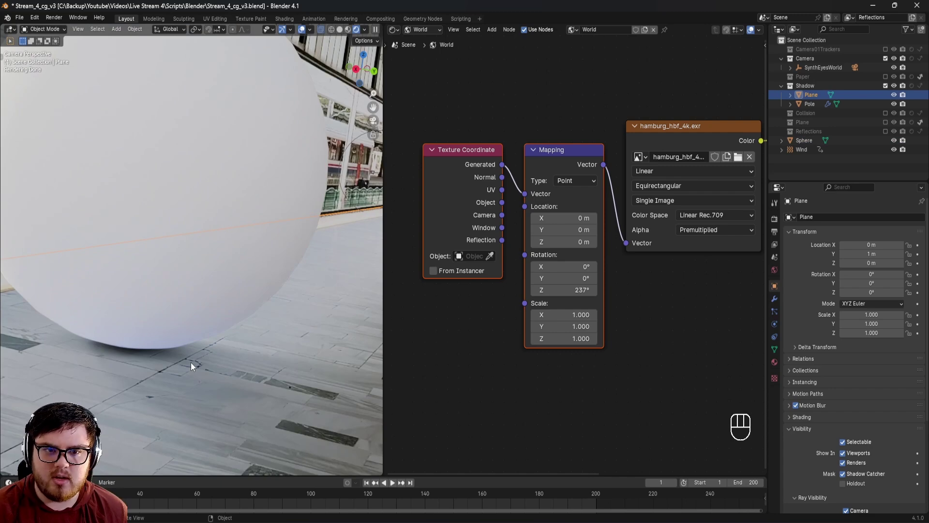
Move the sphere along the ground, Z locked, to about X −3.63 m, Y 0.83 m
scroll(190, 362, down, 2)
shift+middle_drag(220, 358, 287, 381)
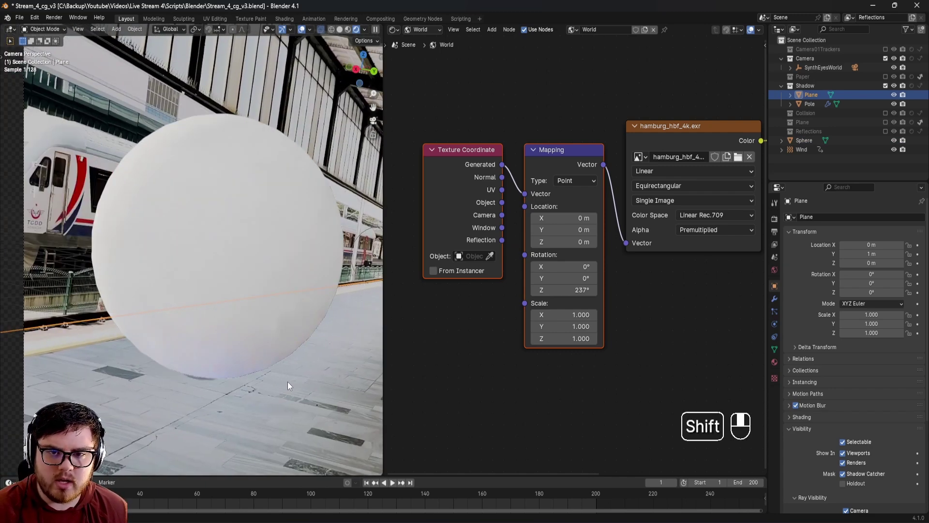
click(233, 245)
key(g)
shift+middle_click(264, 286)
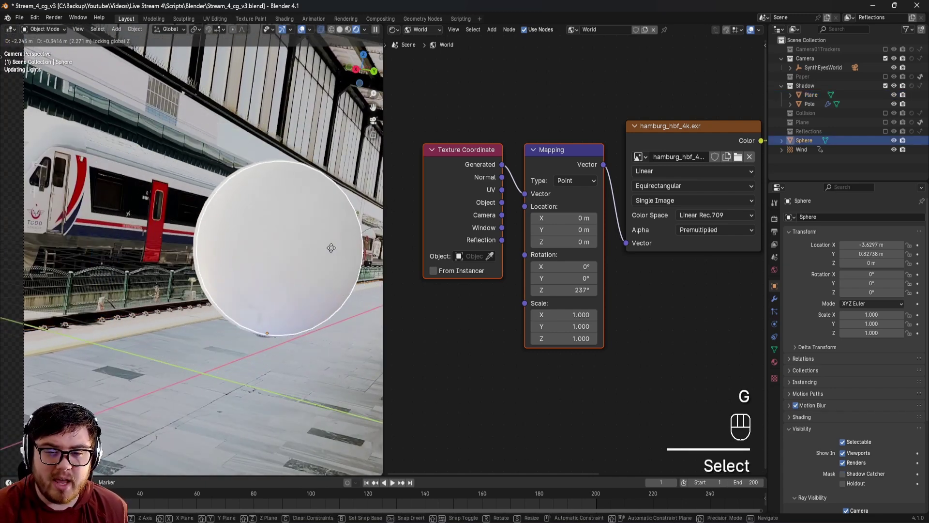
click(310, 309)
Pan and zoom the view to show more of the train beside the sphere
shift+middle_drag(312, 313, 207, 319)
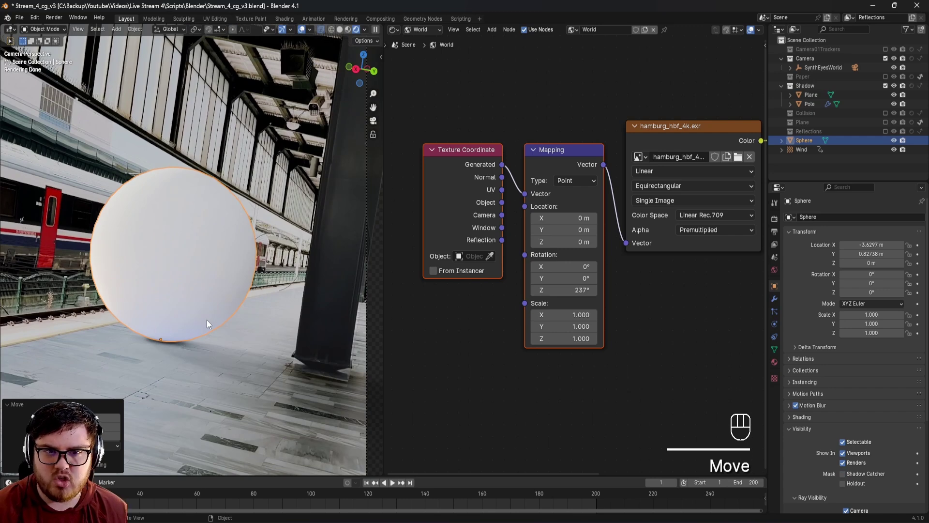
scroll(205, 304, up, 2)
shift+middle_drag(115, 221, 187, 270)
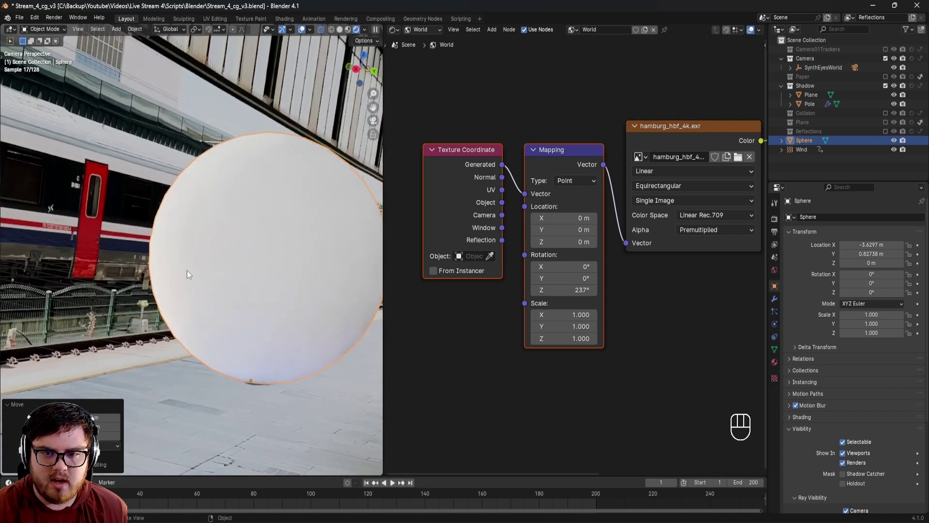
shift+middle_drag(176, 225, 222, 245)
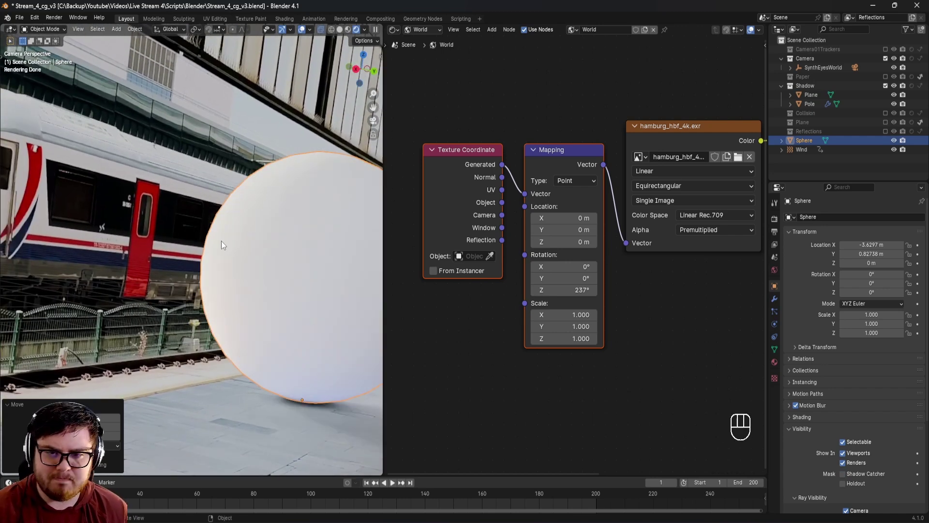
scroll(118, 236, up, 2)
scroll(63, 95, down, 2)
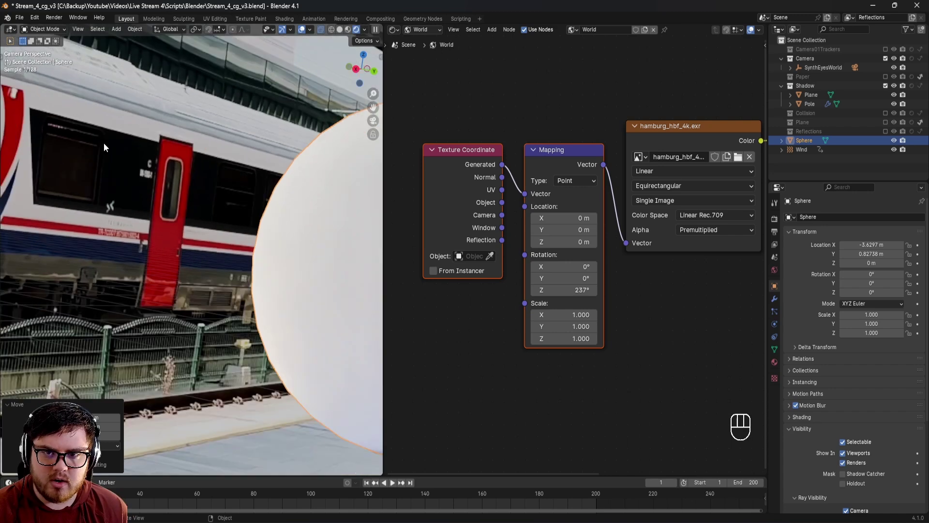
shift+middle_drag(103, 143, 153, 155)
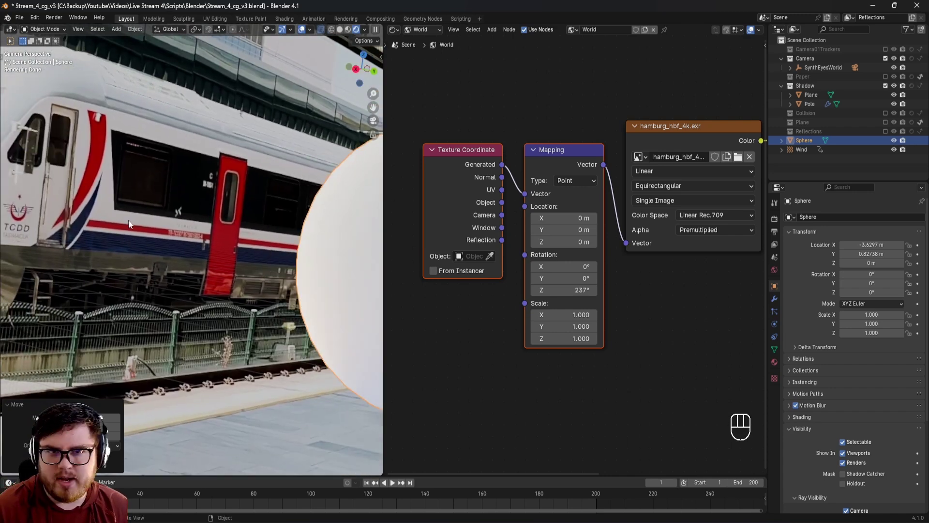
scroll(155, 225, down, 3)
Save the blend file and switch to the top view with Numpad 7
key(ctrl+s)
shift+middle_drag(270, 225, 219, 255)
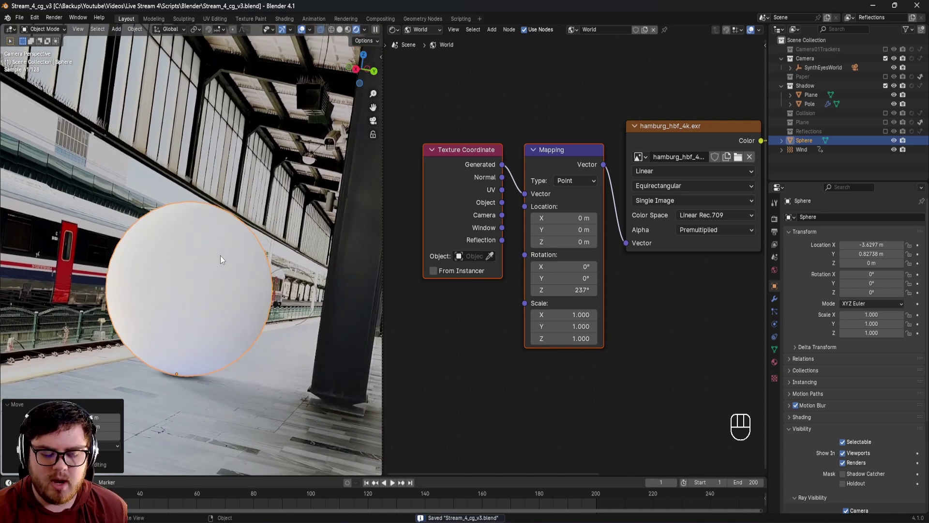
key(KP_7)
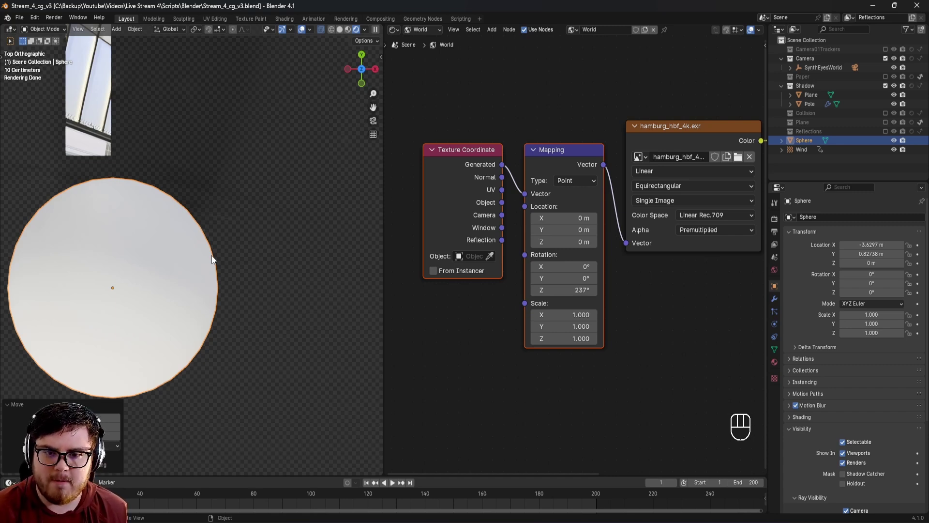
In Edit Mode with X-ray on, box-select the faces of the sphere's right half
shift+middle_drag(191, 255, 191, 255)
key(Tab)
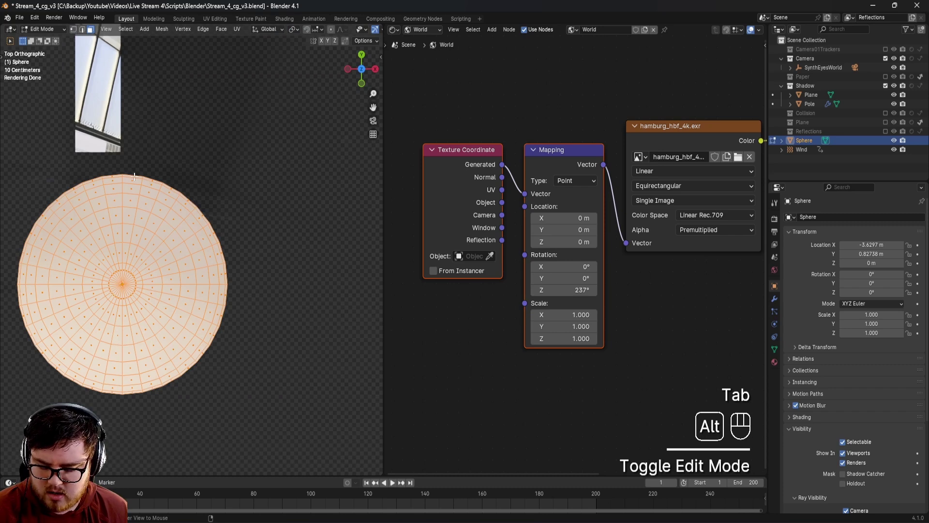
key(alt+z)
key(alt+z)
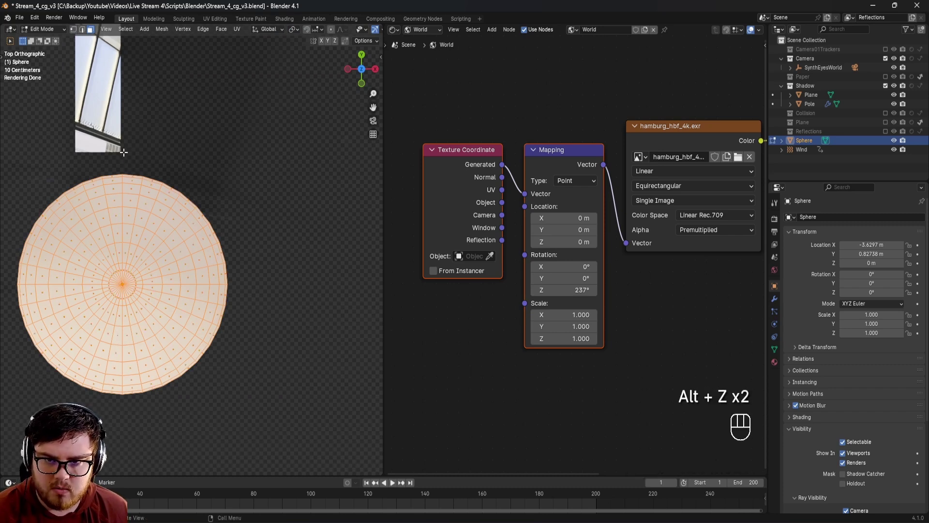
drag(126, 151, 253, 383)
shift+drag(126, 173, 249, 446)
scroll(122, 229, up, 3)
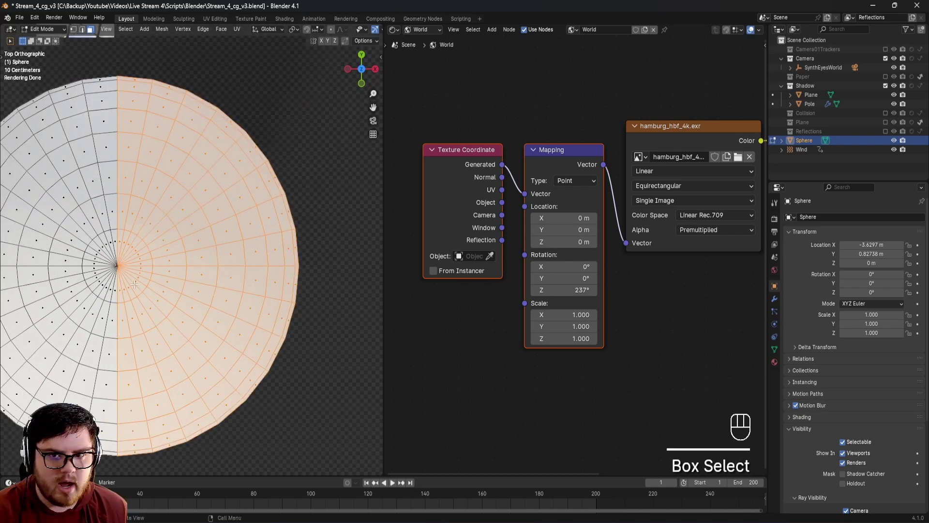
Add a second material slot and assign the selected half to it
click(774, 361)
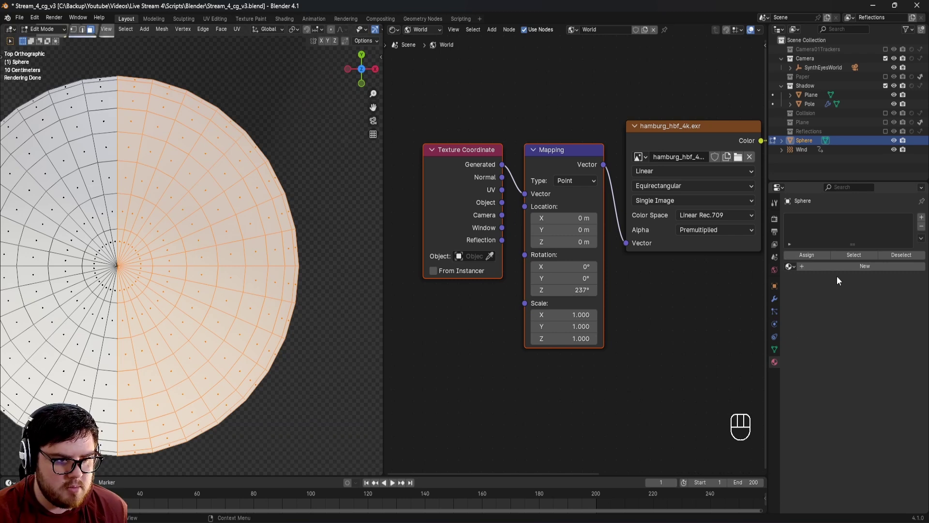
click(921, 217)
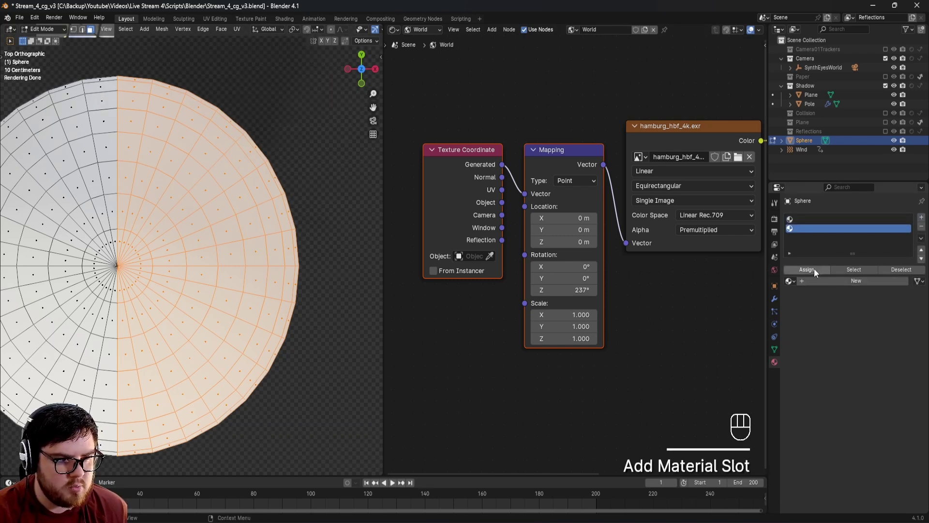
click(814, 268)
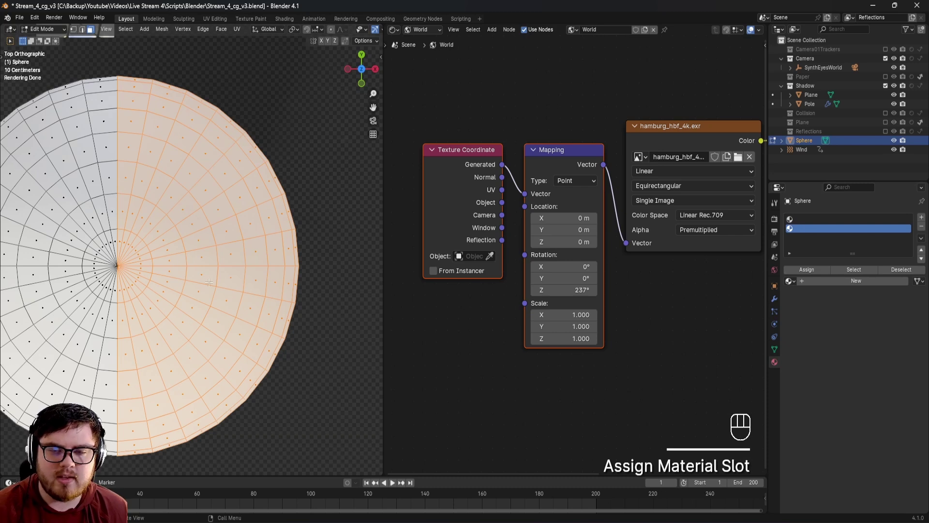
Create Material.001 for the sphere's slot with Metallic 1 and Roughness 0 for a chrome finish
click(851, 282)
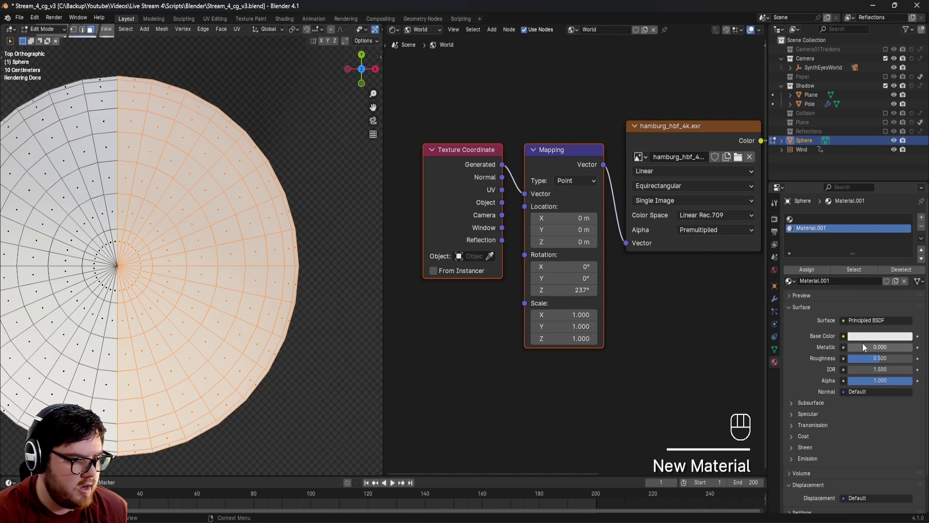
mouse_move(862, 347)
mouse_down()
mouse_move(912, 347)
mouse_move(860, 364)
mouse_up()
middle_drag(291, 334, 227, 280)
Return to Object Mode and view the chrome sphere through the scene camera
key(Tab)
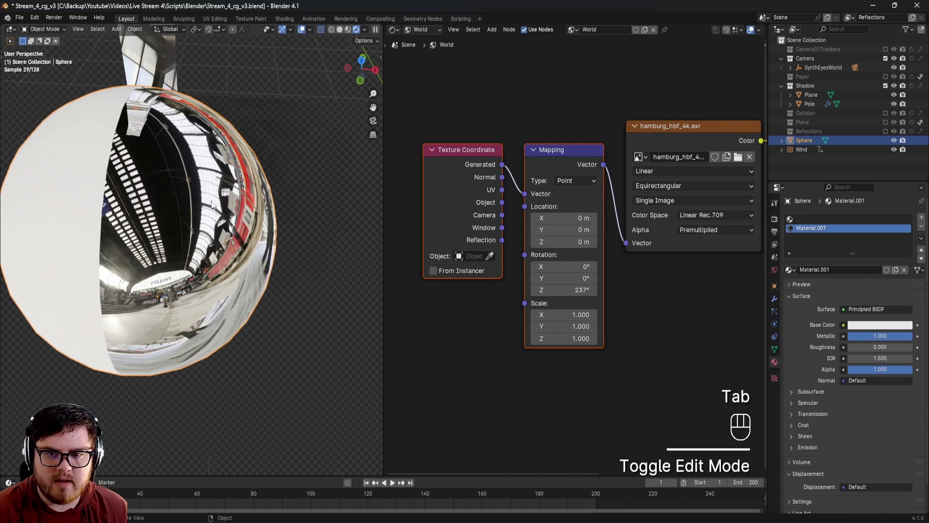
shift+middle_drag(134, 211, 213, 242)
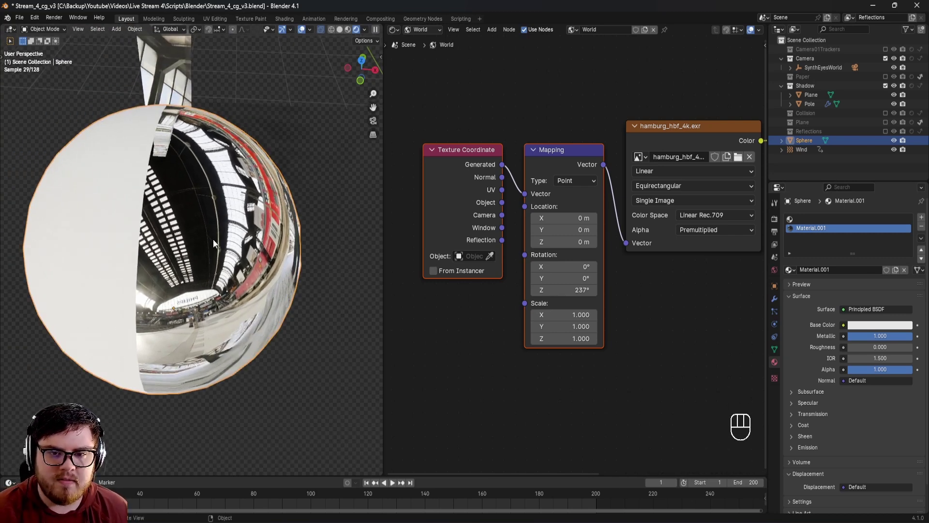
key(KP_0)
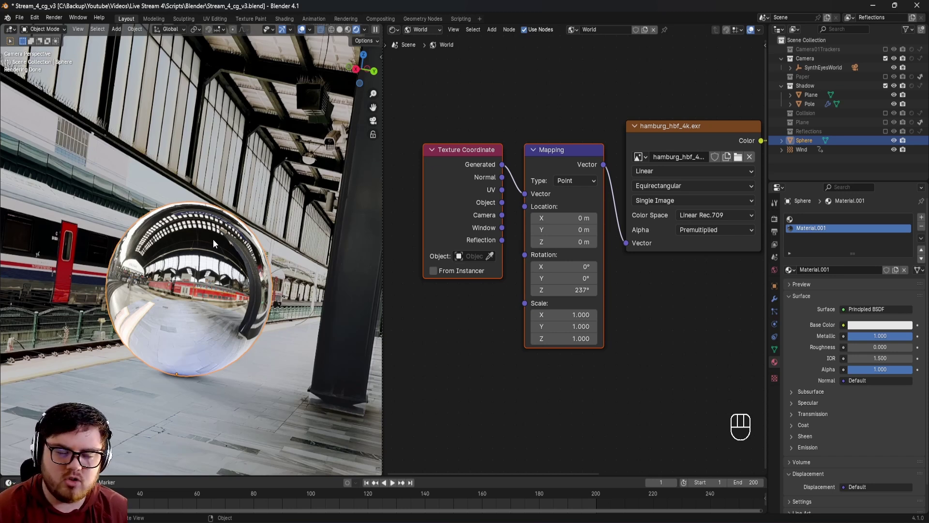
Save the scene file and rotate the sphere around Z
shift+middle_drag(213, 239, 261, 230)
key(ctrl+s)
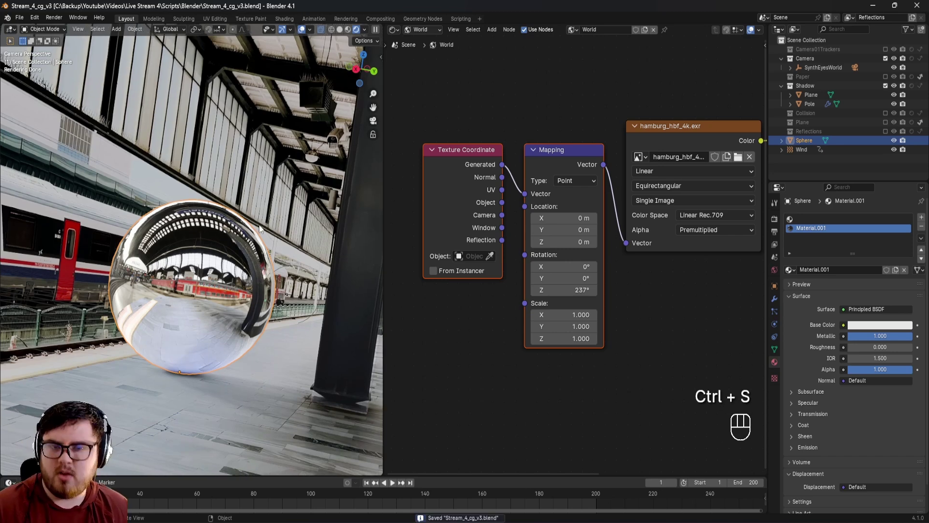
key(r)
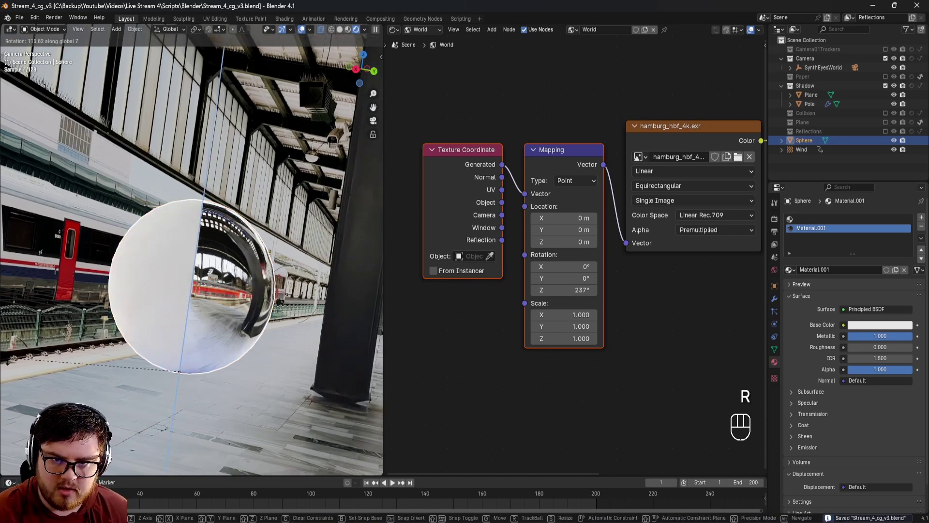
click(256, 309)
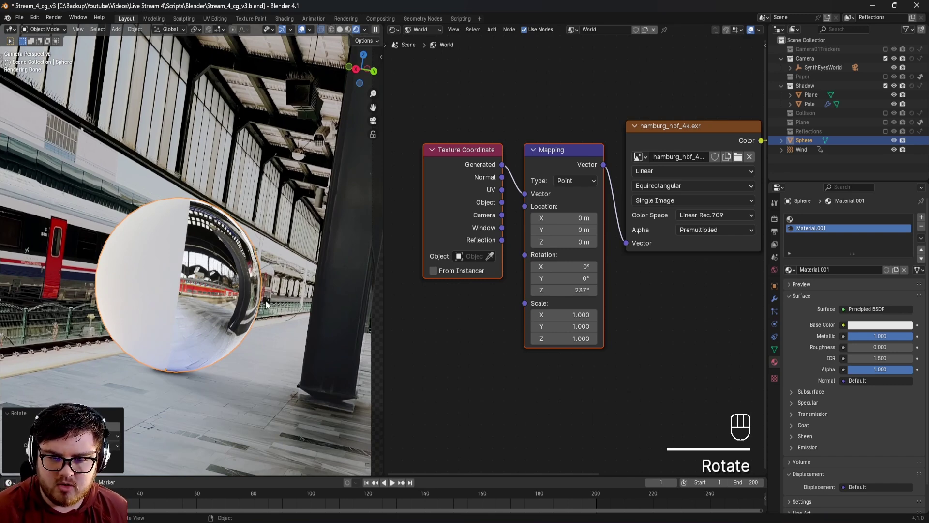
Switch the Shader Editor from World to Object nodes and select the sphere to show Material.001
scroll(344, 260, up, 2)
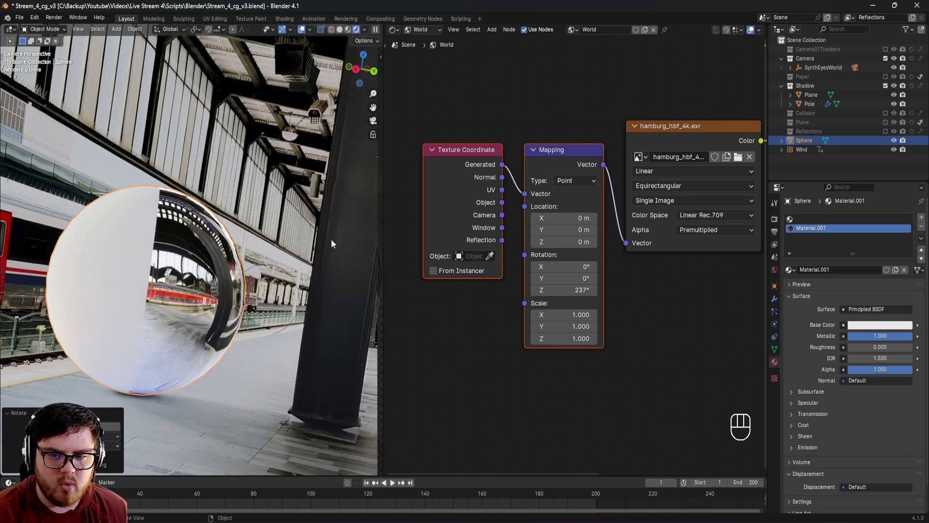
scroll(309, 321, down, 2)
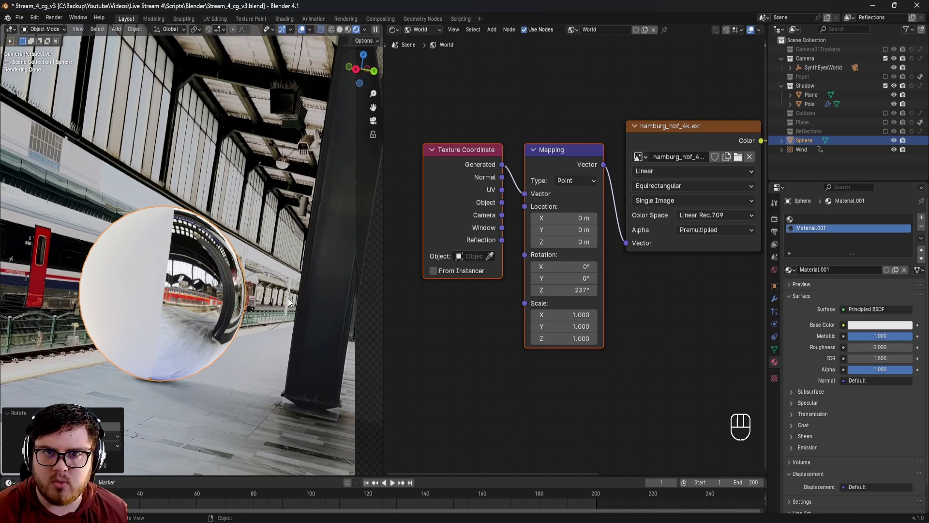
mouse_move(288, 298)
shift+middle_down()
mouse_move(255, 307)
mouse_move(280, 304)
shift+middle_up()
click(279, 304)
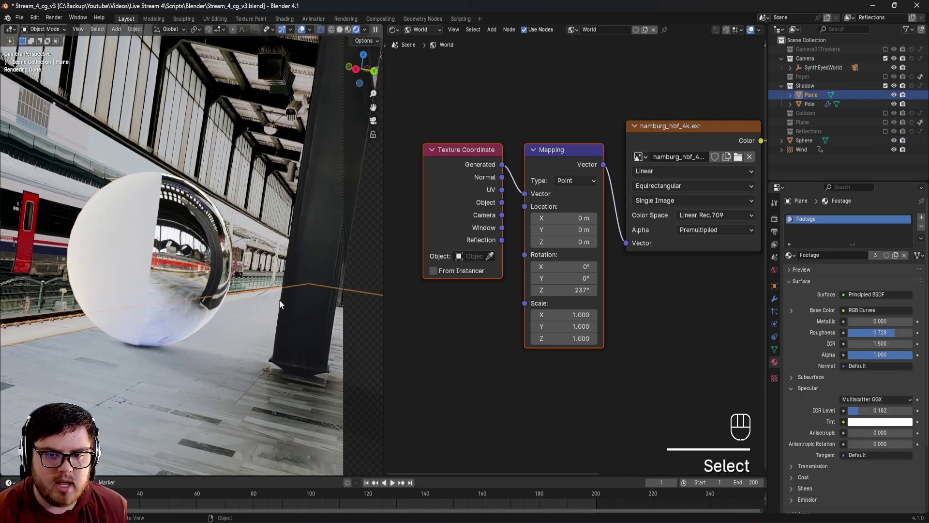
click(297, 304)
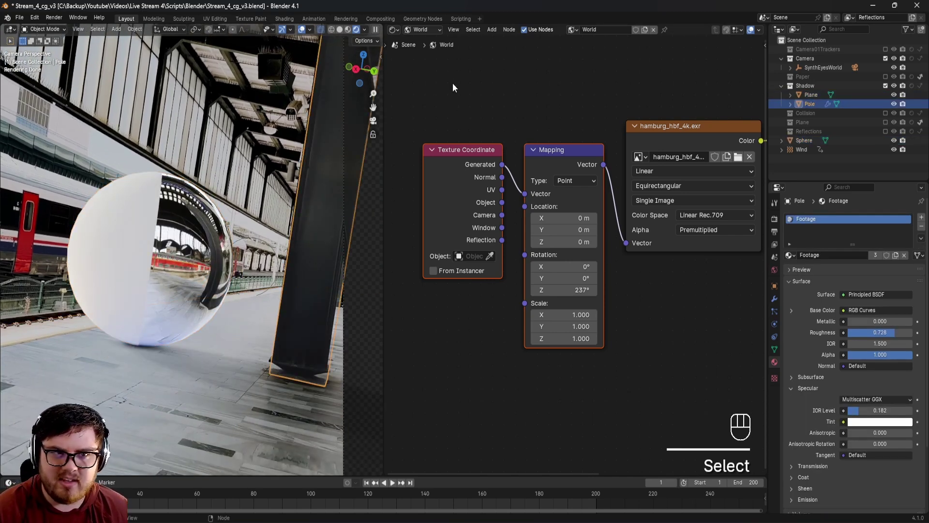
click(419, 28)
click(419, 48)
key(Home)
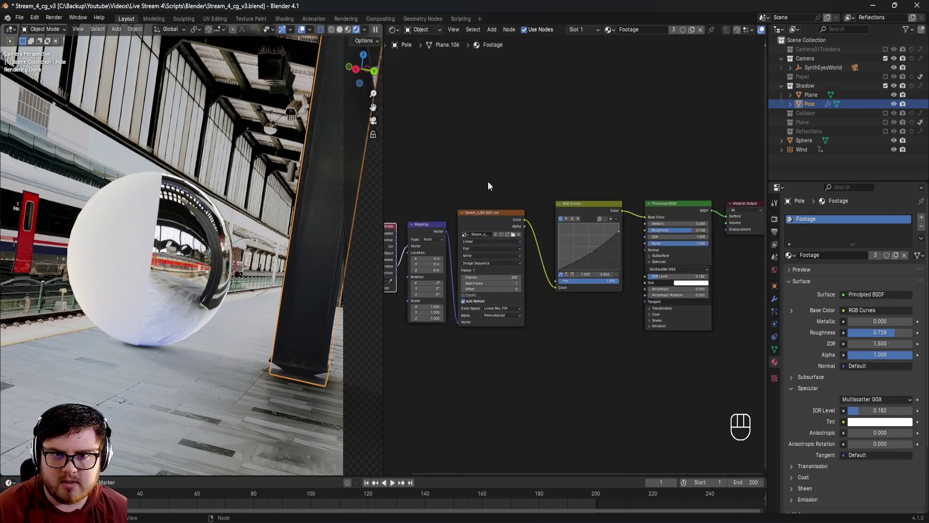
middle_drag(487, 181, 532, 173)
click(179, 210)
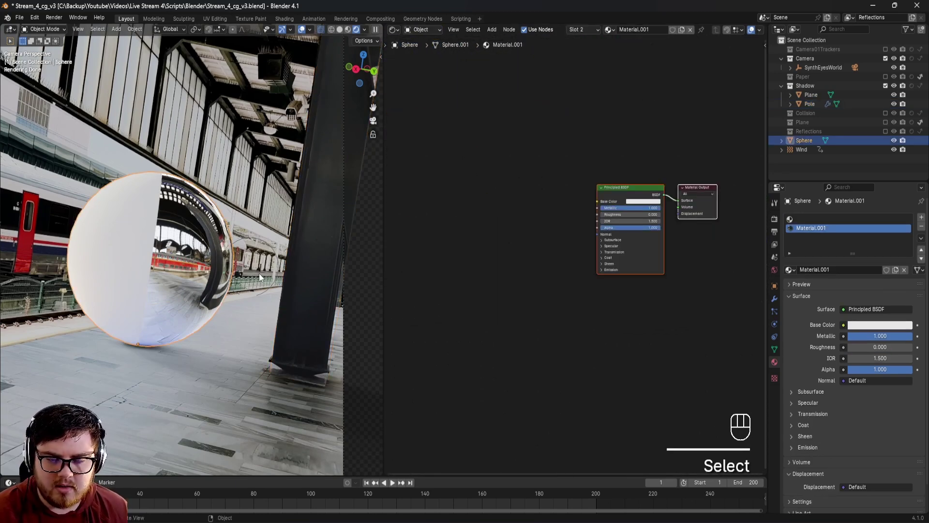
key(g)
key(shift+z)
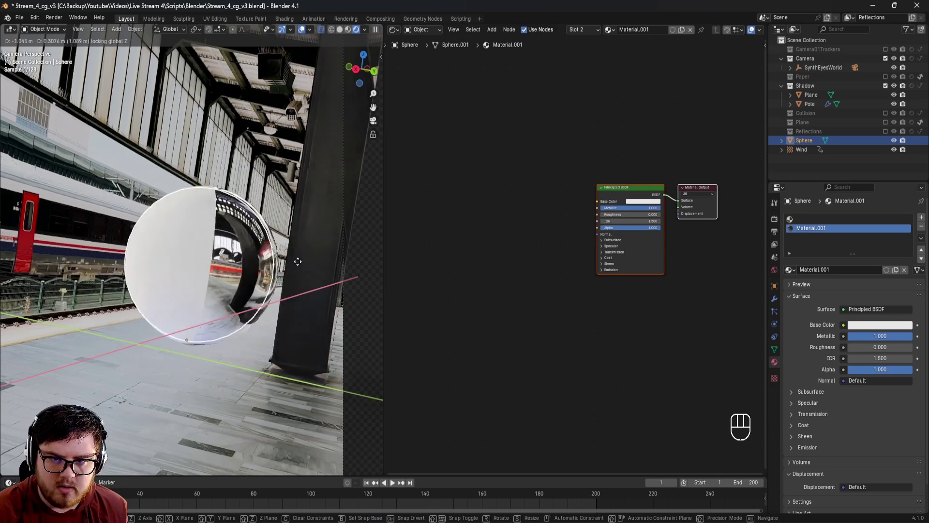
click(230, 318)
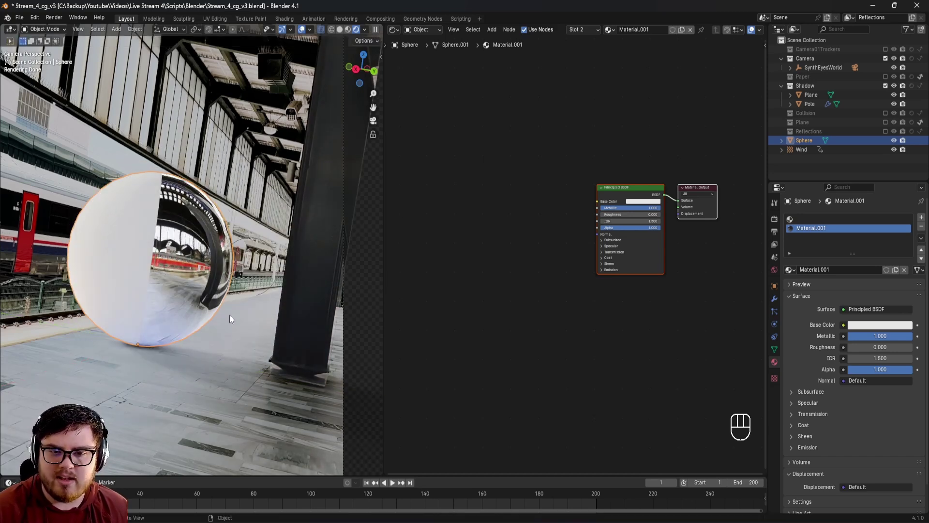
shift+middle_drag(229, 315, 204, 253)
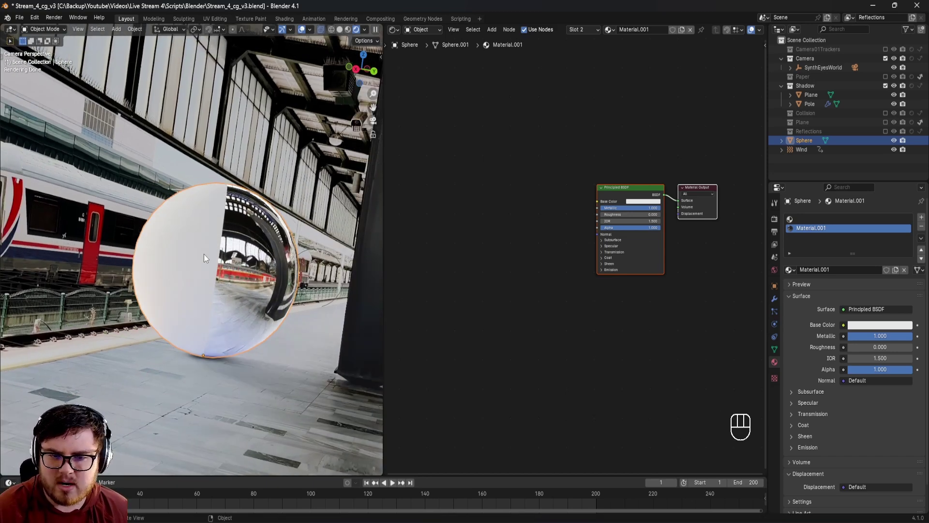
scroll(184, 240, up, 6)
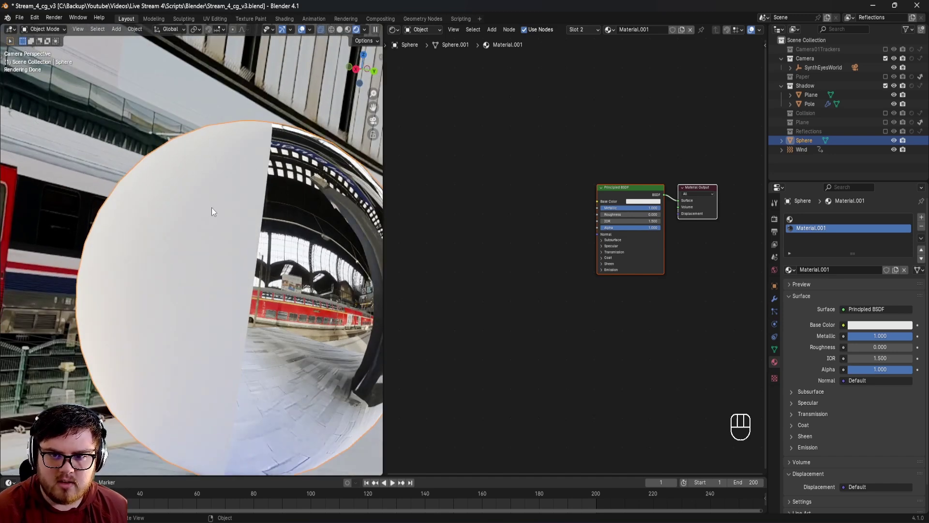
scroll(211, 209, down, 3)
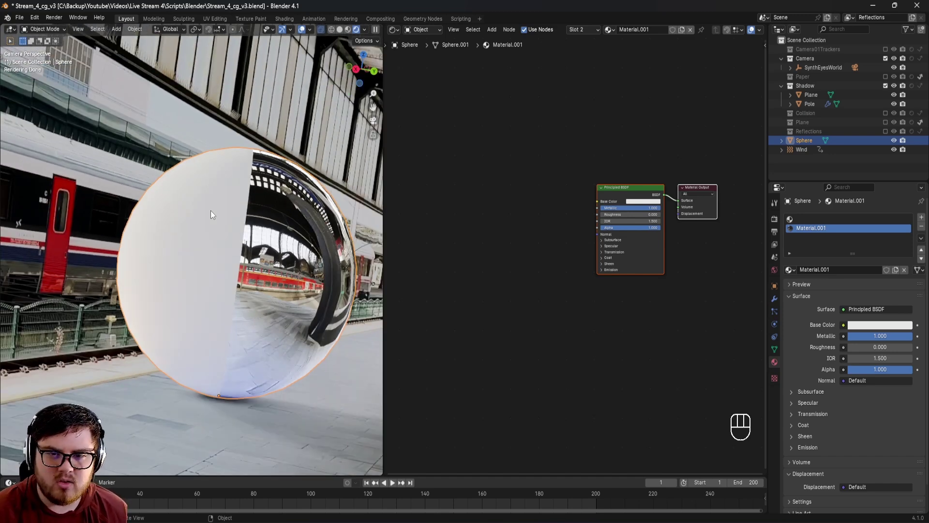
shift+middle_drag(211, 210, 238, 191)
click(233, 149)
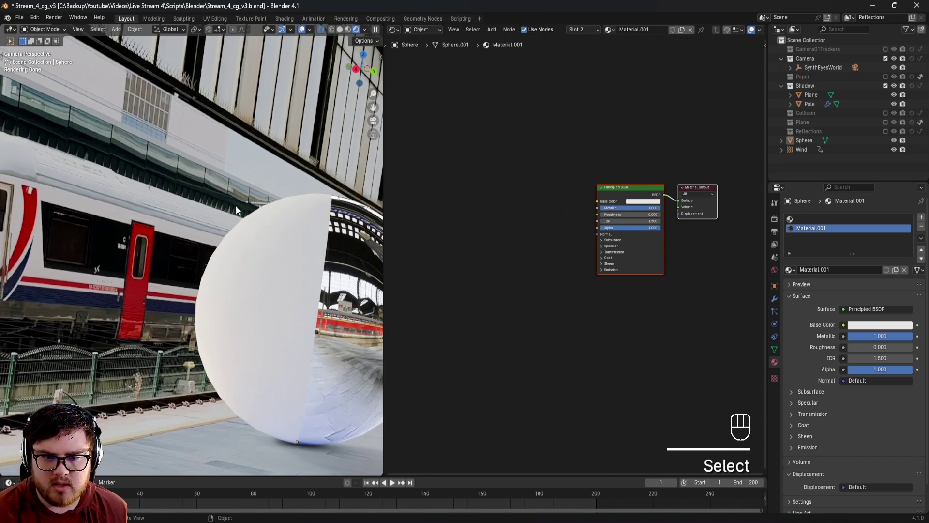
scroll(233, 208, down, 2)
shift+middle_drag(225, 225, 251, 259)
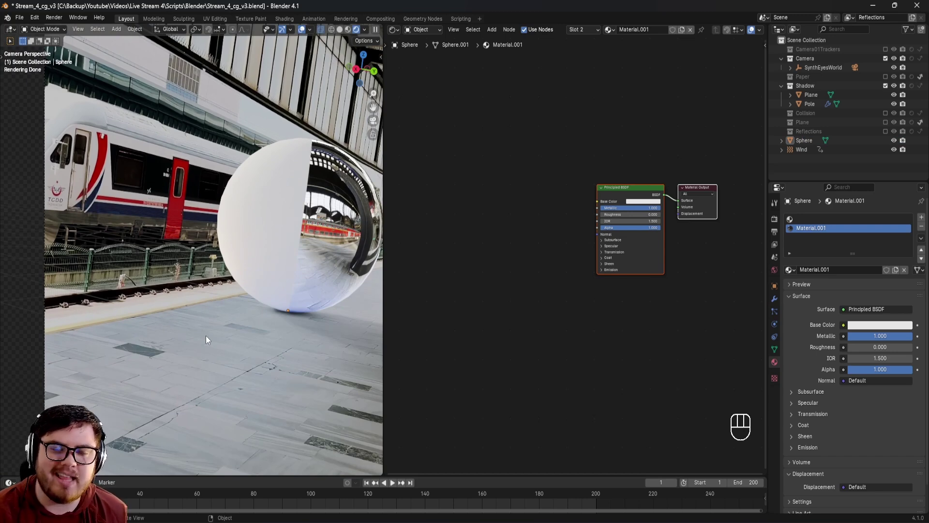
shift+middle_drag(301, 317, 278, 278)
scroll(285, 300, up, 3)
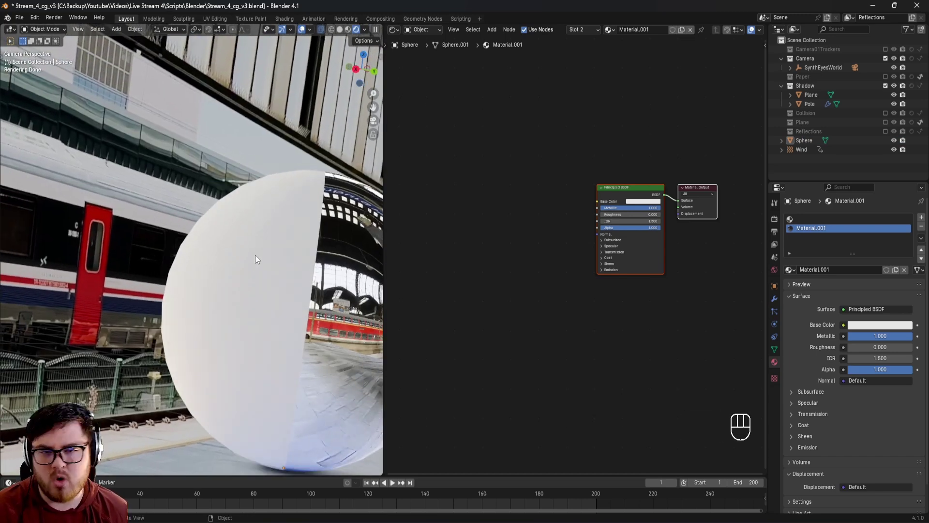
In the World nodes, insert an RGB Curves node between the HDRI image and Background
click(420, 30)
click(419, 65)
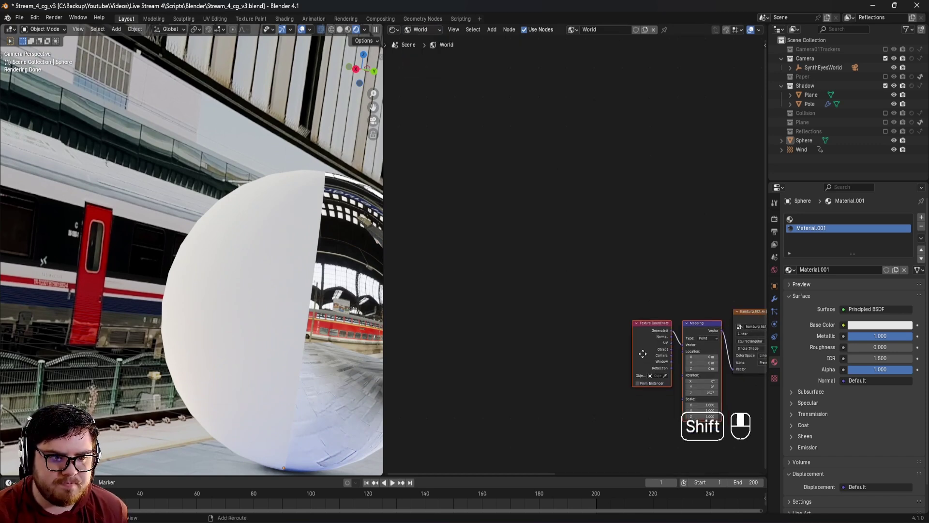
shift+middle_drag(642, 354, 423, 227)
drag(584, 132, 745, 283)
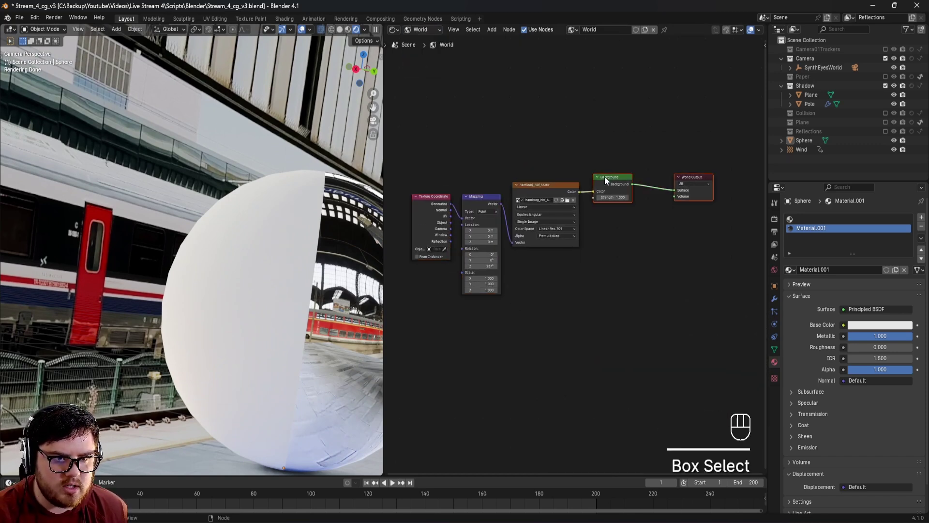
key(shift+a)
text(rgb)
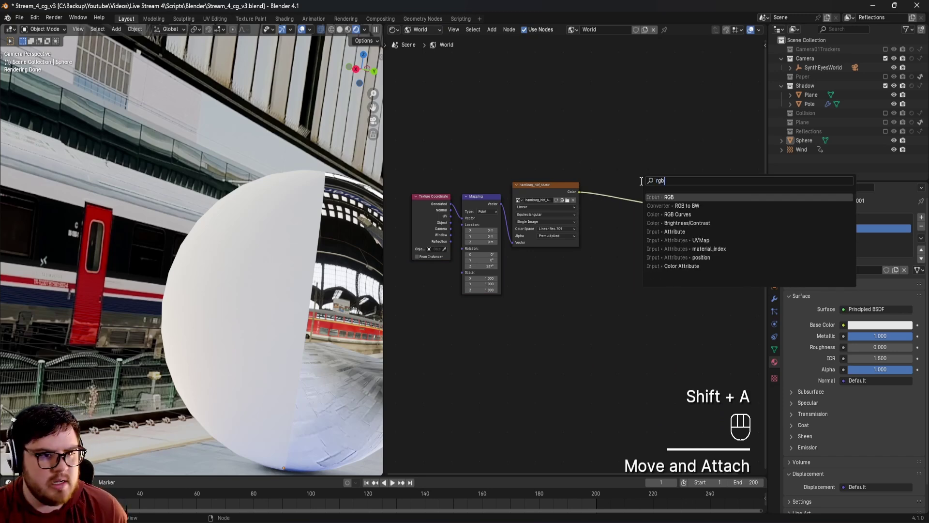
click(679, 215)
click(632, 253)
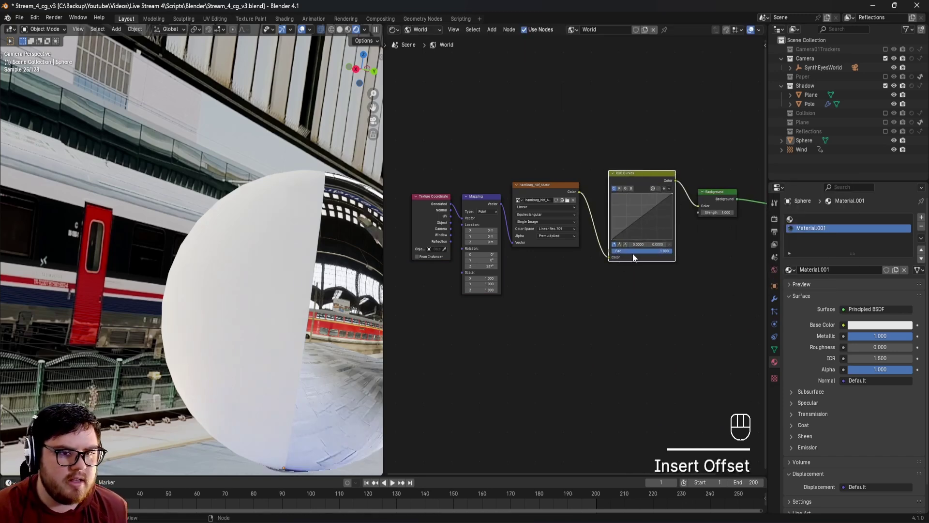
scroll(632, 254, up, 3)
shift+middle_drag(715, 254, 620, 257)
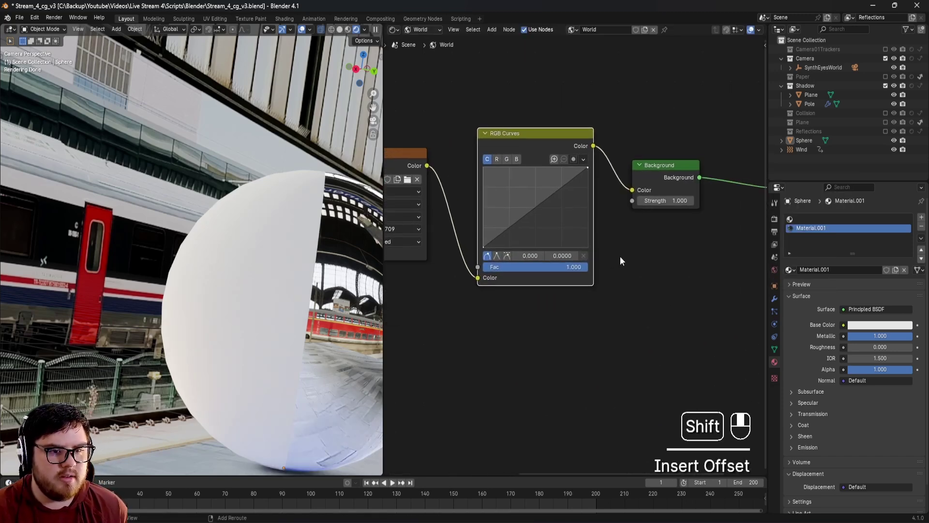
Bend the blue and green curves upward at their midpoints to warm the lighting
click(517, 159)
scroll(258, 224, up, 2)
shift+middle_drag(257, 225, 276, 266)
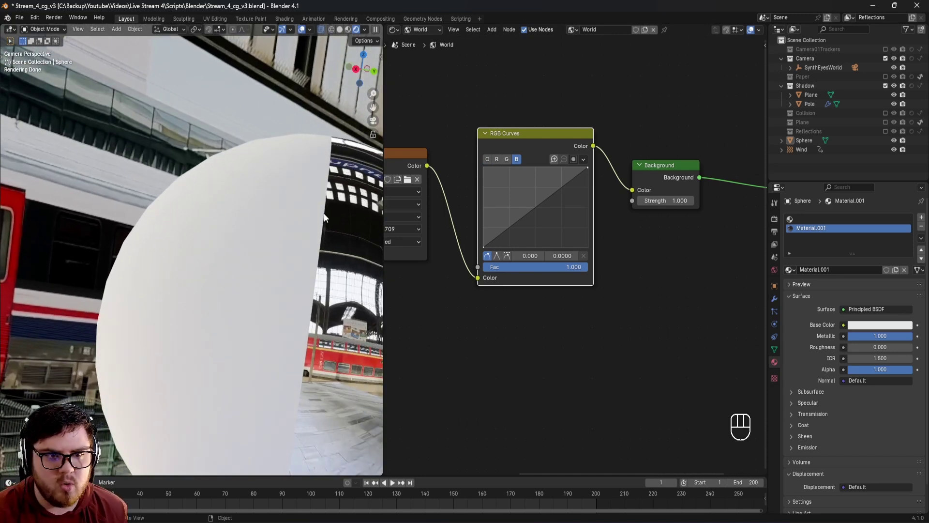
drag(541, 212, 533, 201)
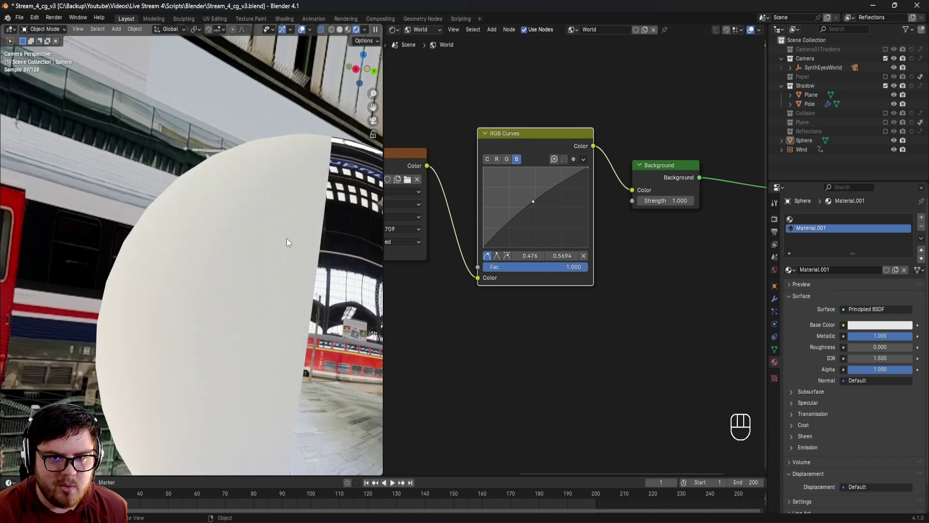
shift+middle_drag(287, 238, 228, 211)
scroll(236, 205, up, 2)
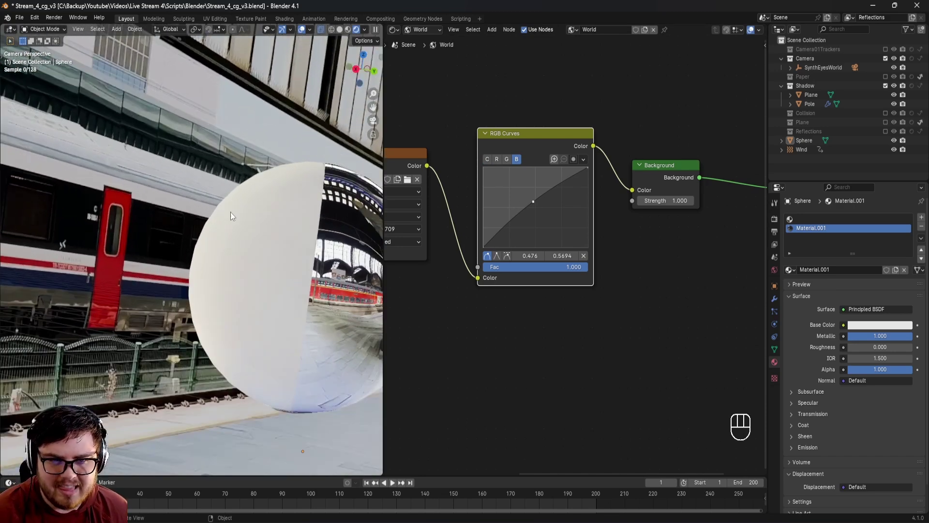
click(509, 159)
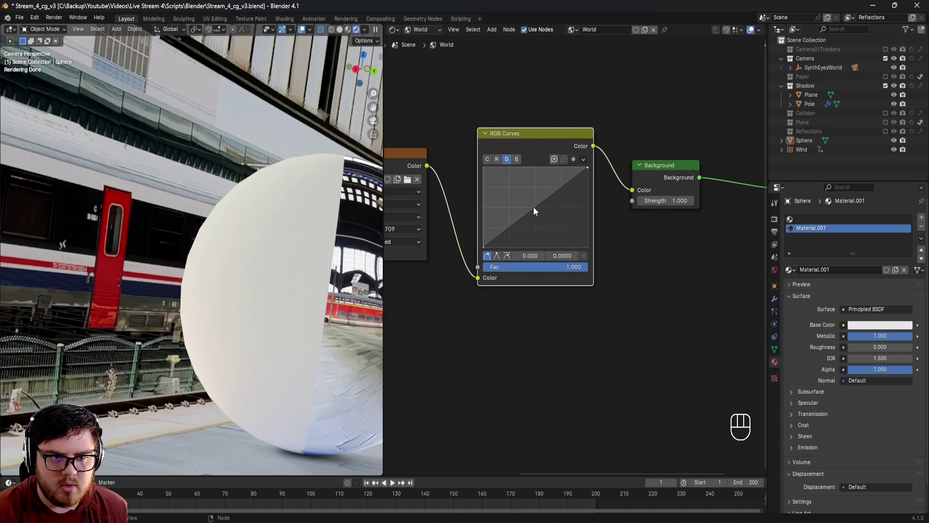
drag(532, 205, 534, 206)
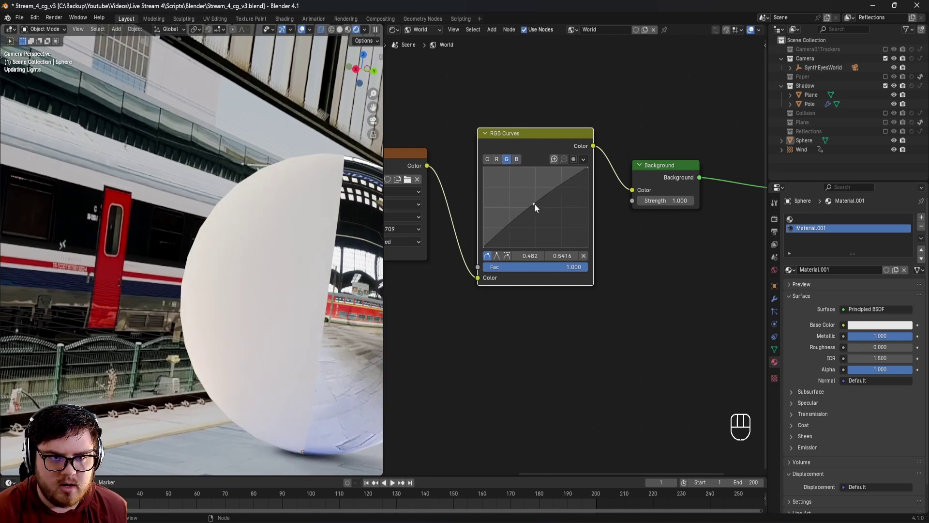
click(534, 142)
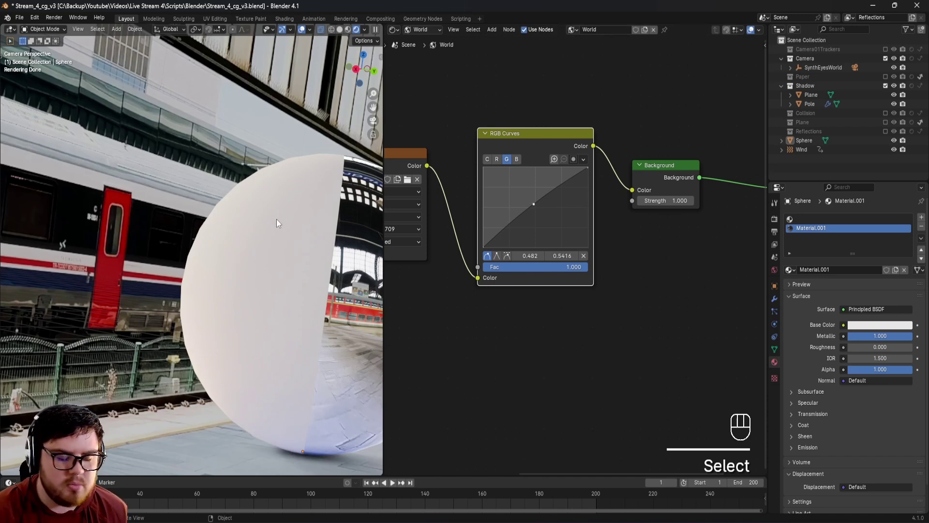
key(m)
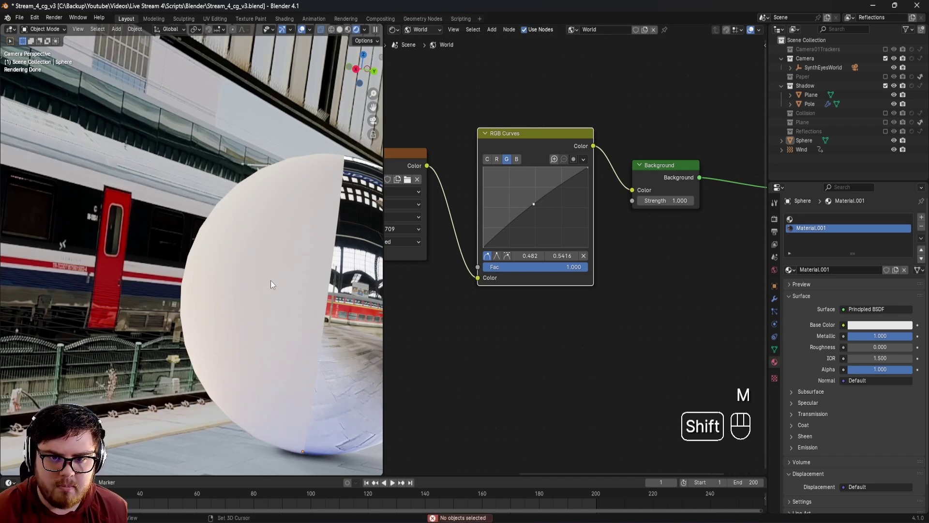
shift+middle_drag(271, 280, 227, 303)
scroll(228, 303, up, 2)
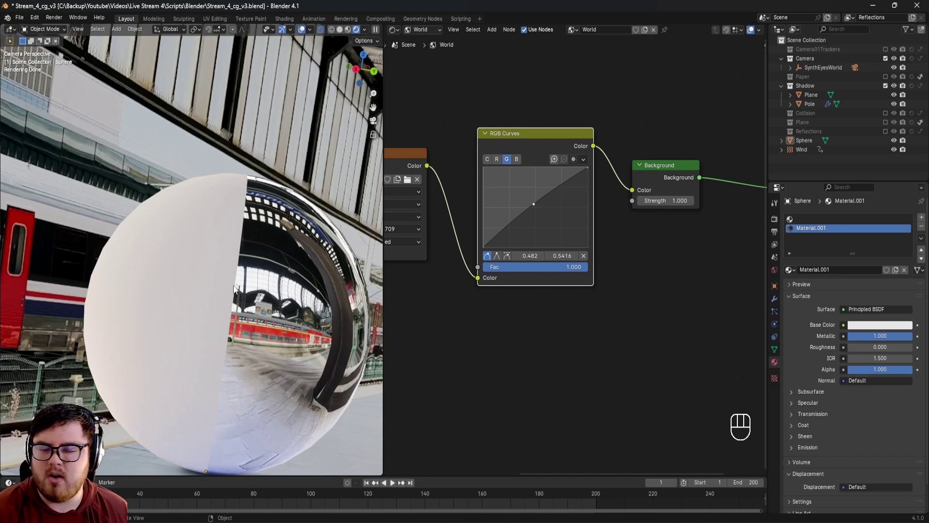
Toggle the RGB Curves node's mute to compare, leaving the warming on
key(m)
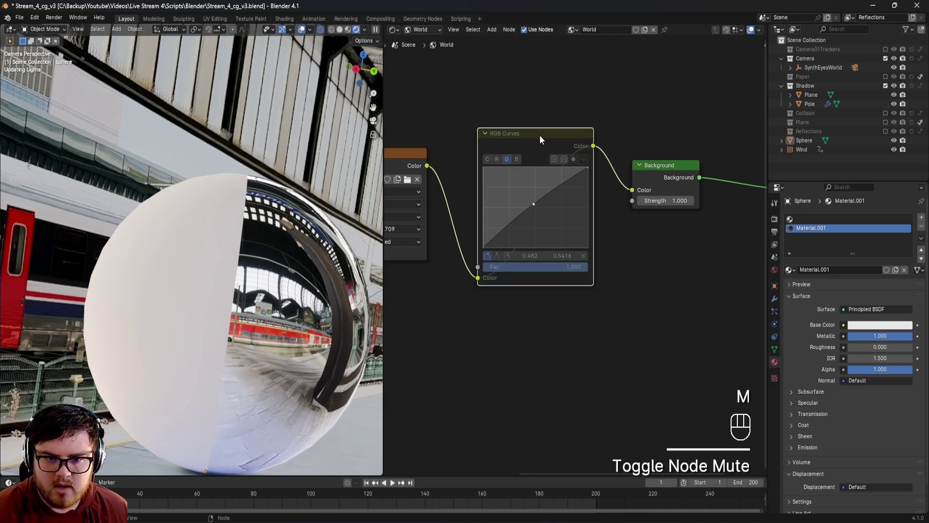
key(m)
key(m)
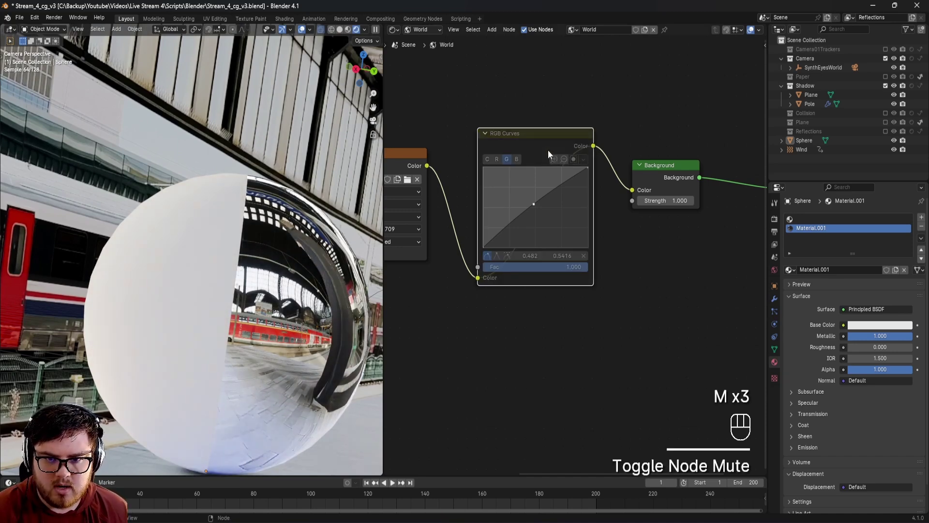
key(m)
middle_drag(290, 233, 196, 277)
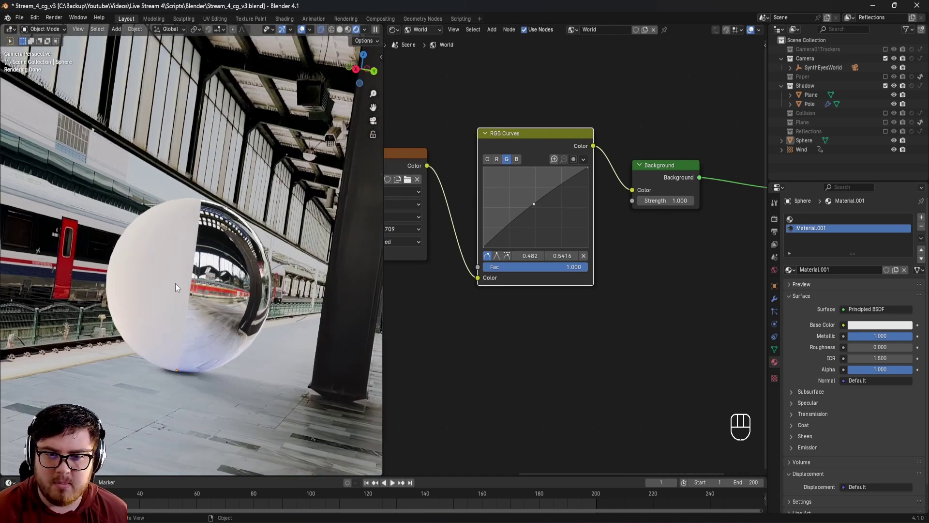
Move the test sphere slightly right along the floor plane, excluding Z
click(207, 263)
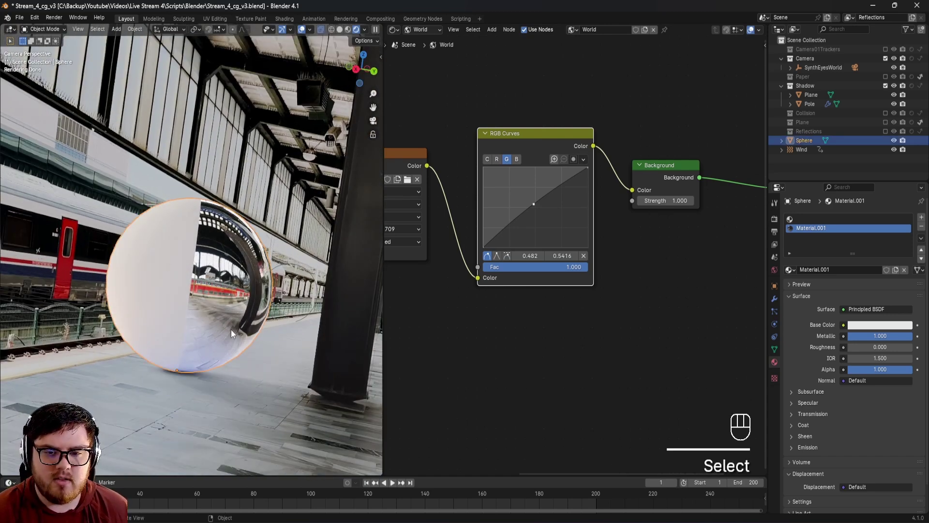
key(g)
key(shift+z)
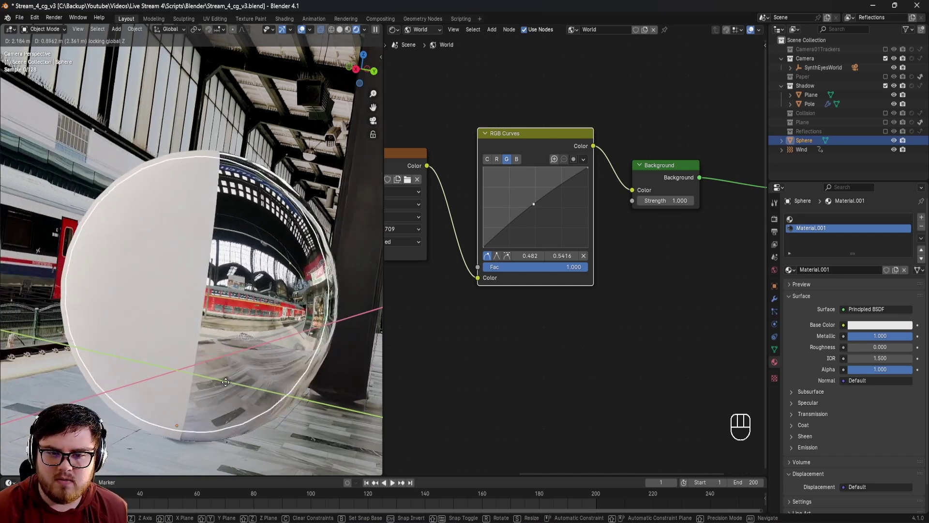
click(246, 333)
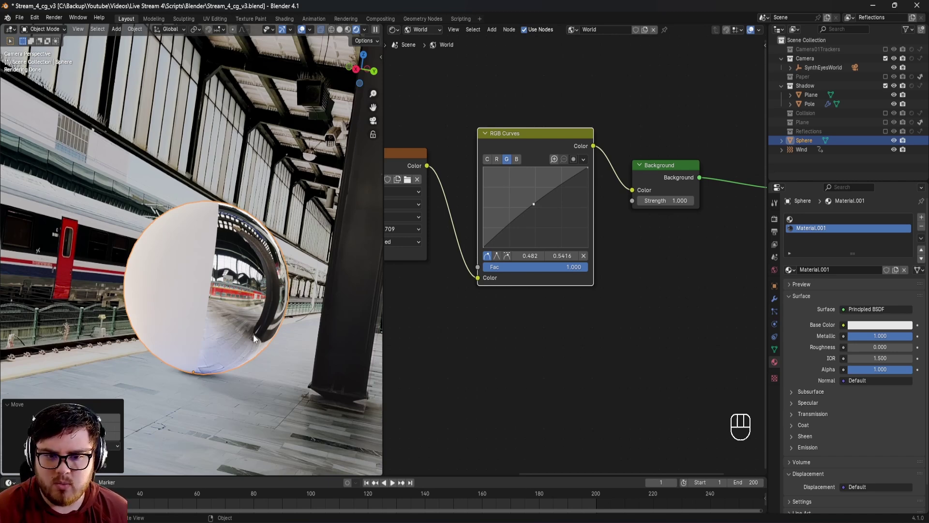
Select the ground Plane to show its Footage material settings
click(254, 334)
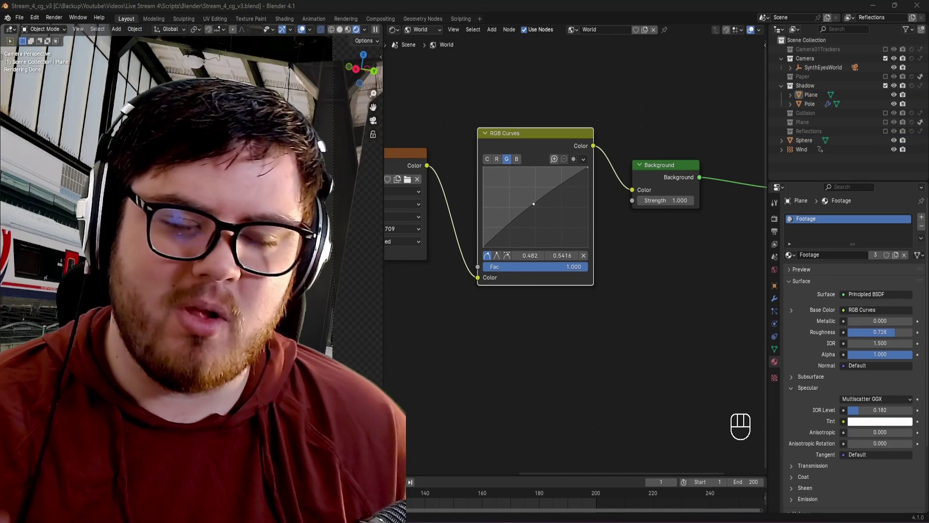